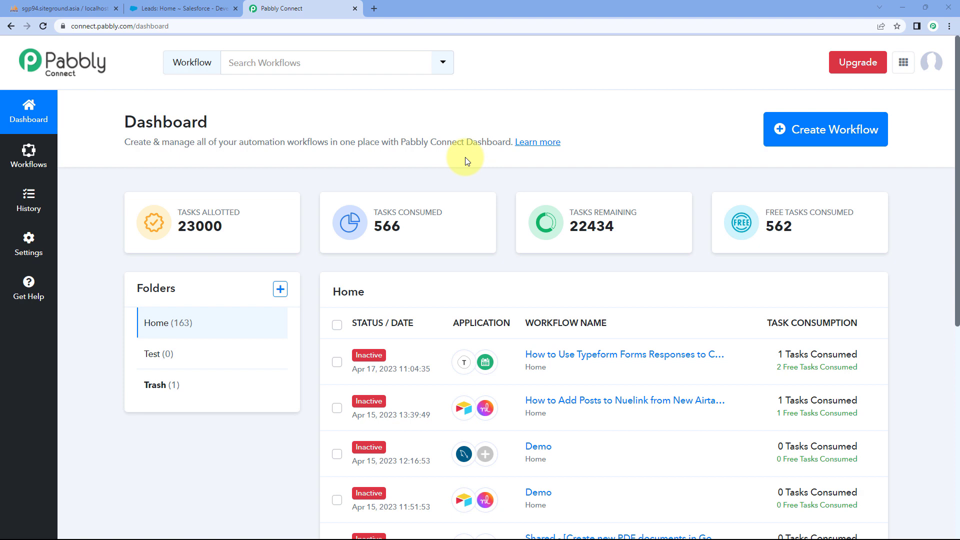
# - Create a new workflow named 'MySQL to Salesforce', fixing the typo in the name
pyautogui.click(848, 129)
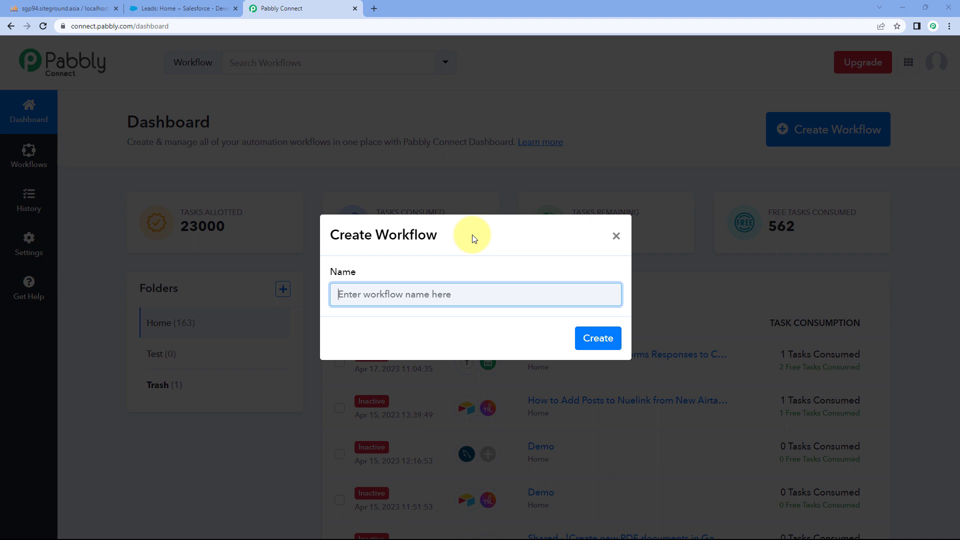
pyautogui.write('MySQL to')
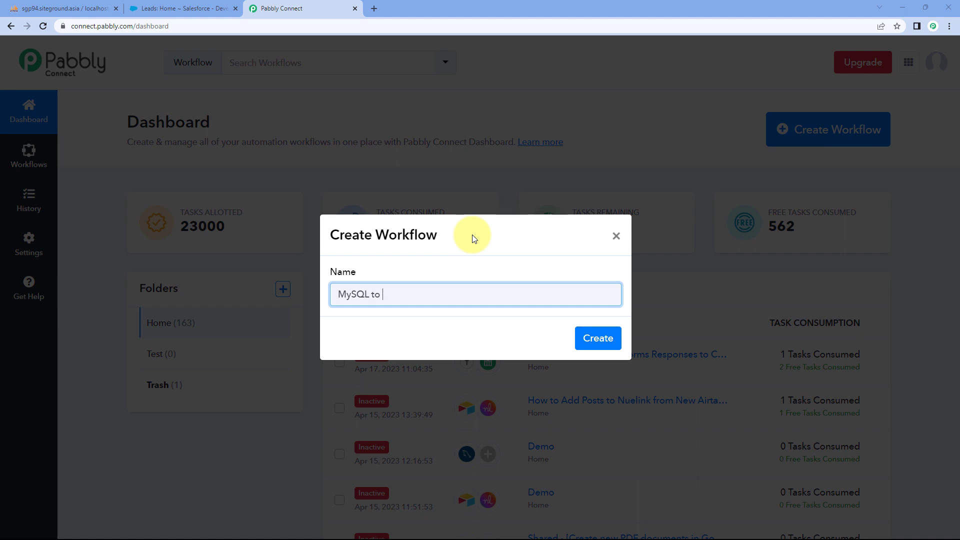
pyautogui.write(' Slaesforce')
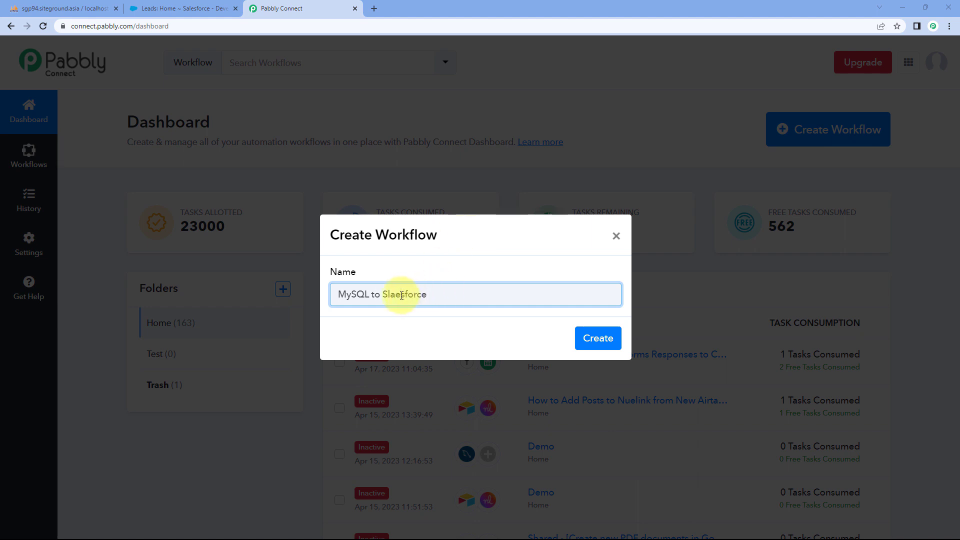
pyautogui.press('BackSpace')
pyautogui.press('BackSpace')
pyautogui.write('al')
pyautogui.click(606, 336)
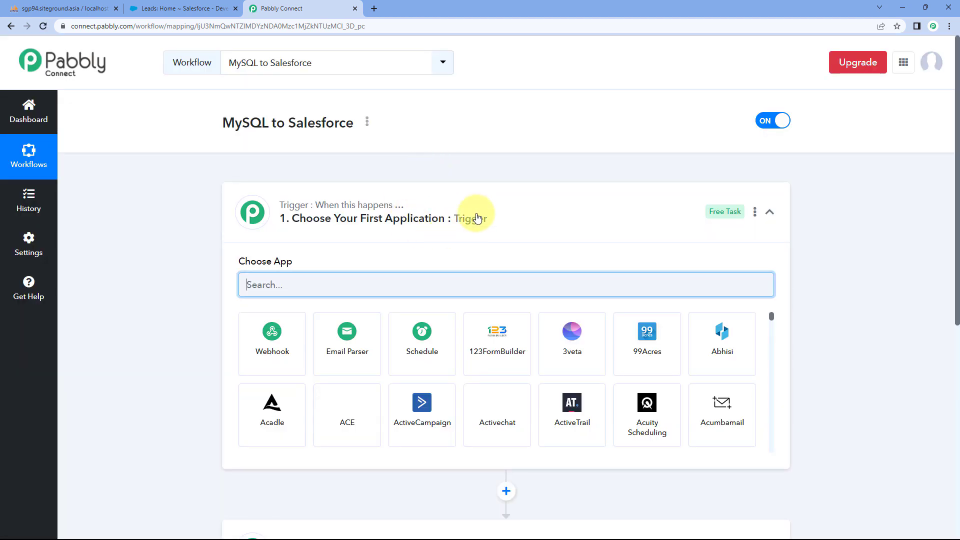
pyautogui.click(490, 195)
pyautogui.scroll(-1, 203, 175)
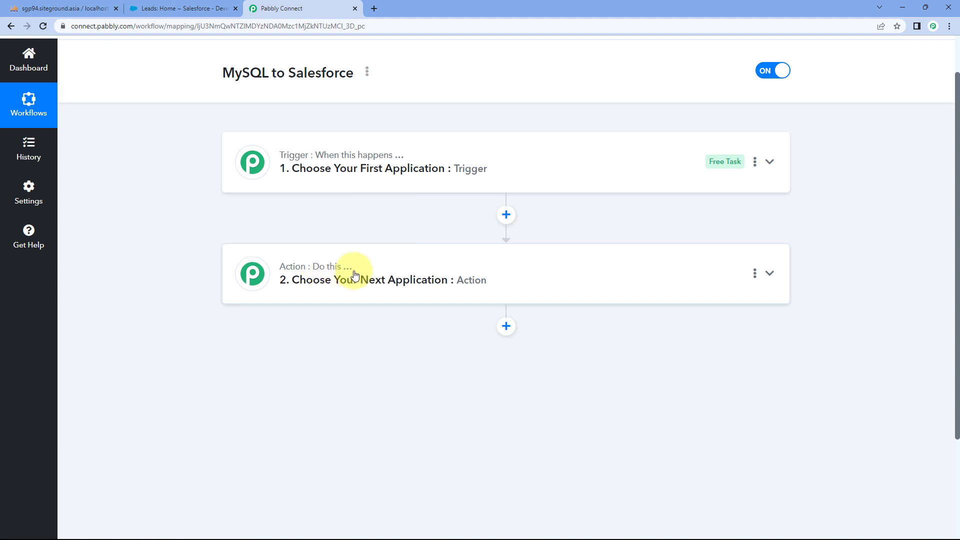
pyautogui.click(465, 154)
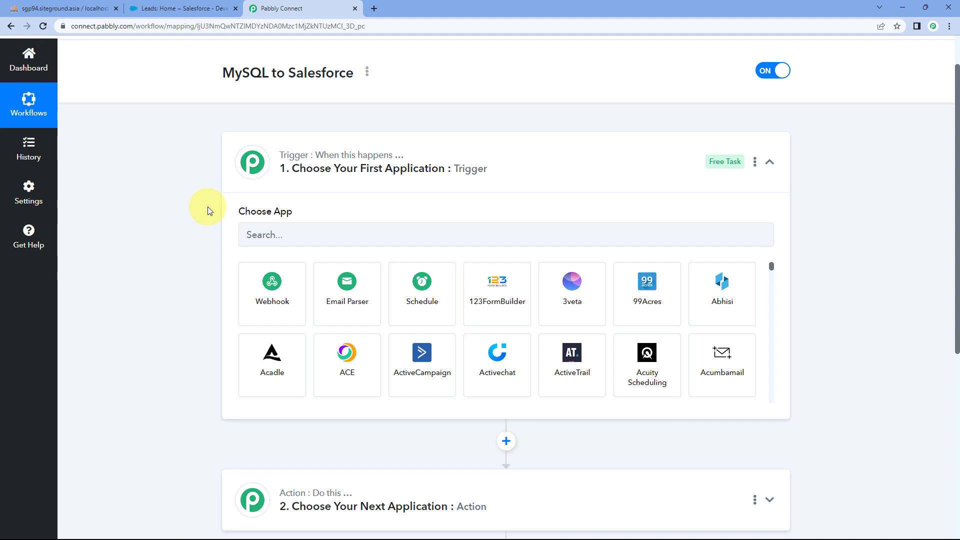
pyautogui.click(63, 8)
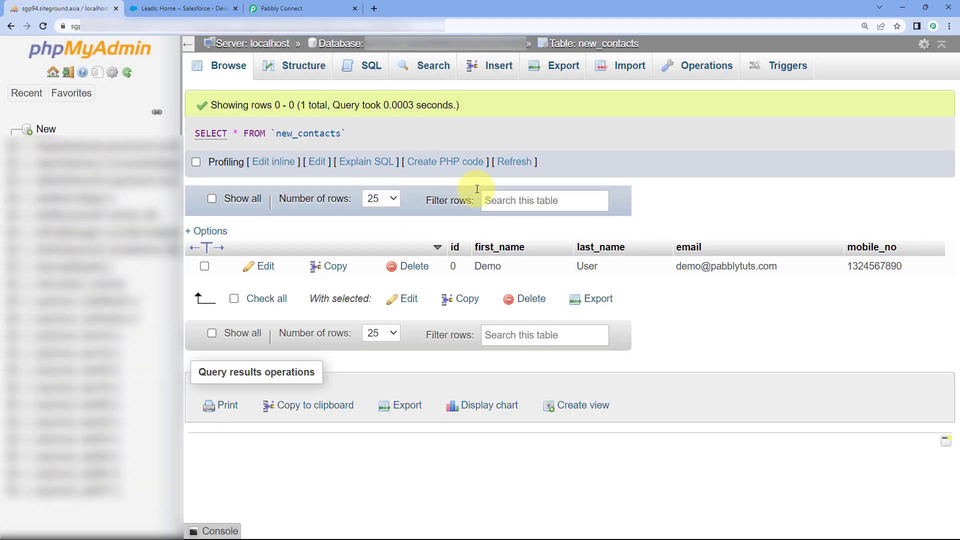
pyautogui.click(300, 8)
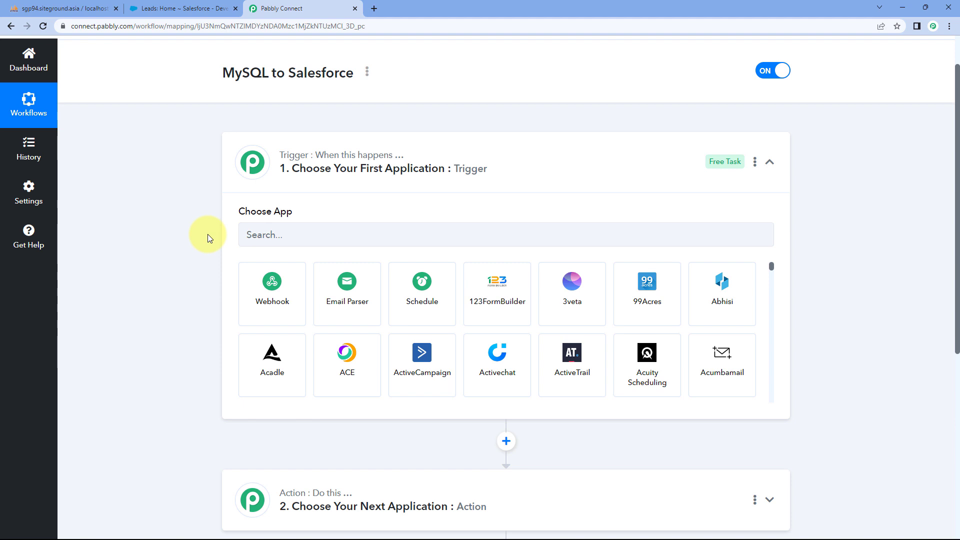
# - Choose MySQL as the trigger app with the 'New Row in a Table' event, then start connecting it
pyautogui.scroll(-2, 203, 237)
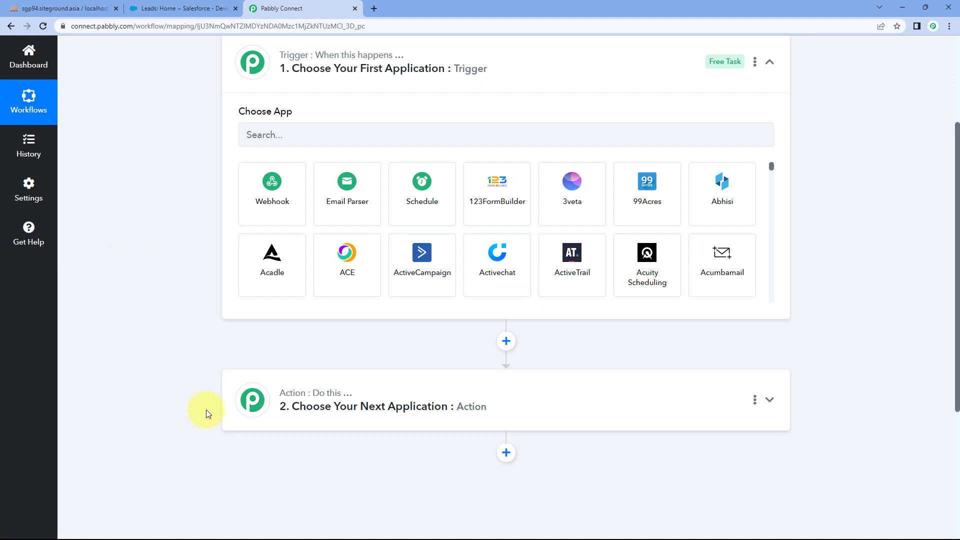
pyautogui.scroll(1, 200, 285)
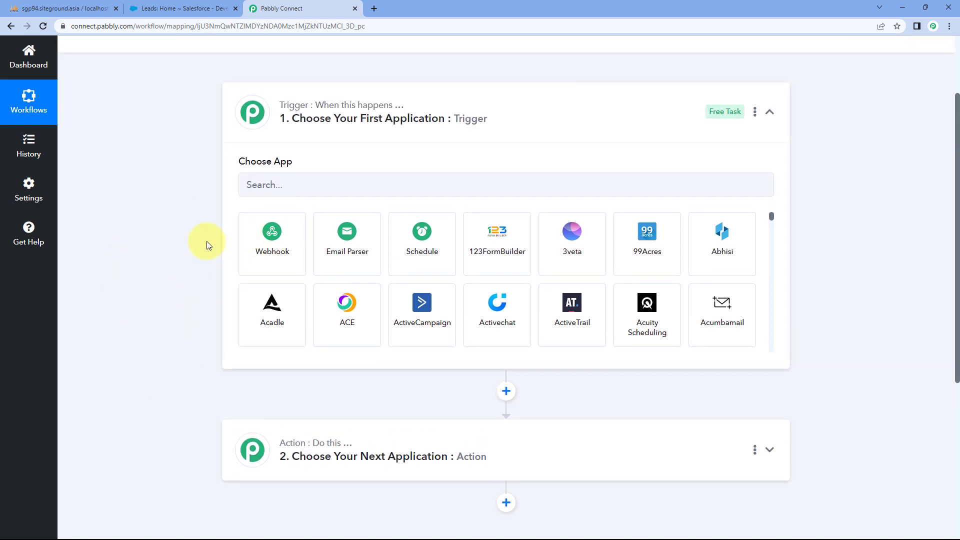
pyautogui.click(295, 187)
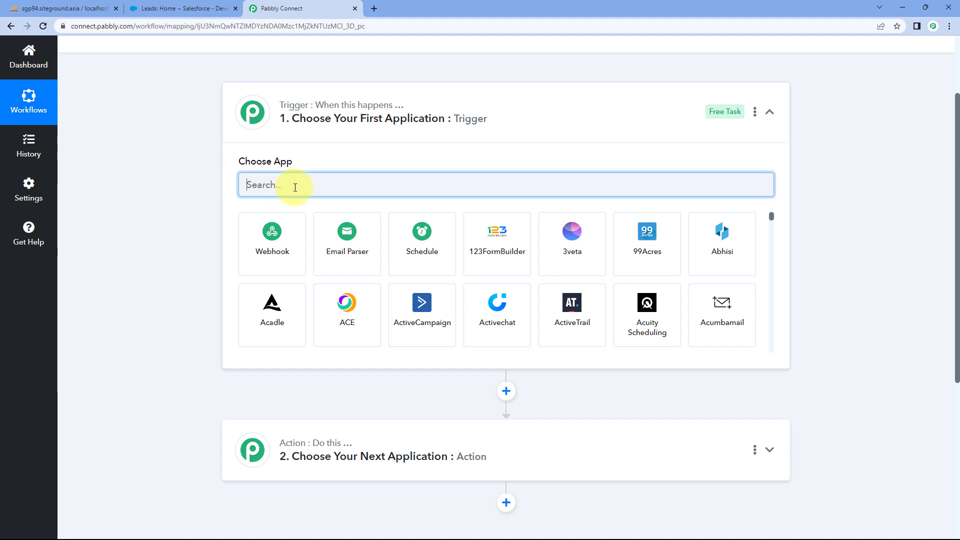
pyautogui.write('MySQL')
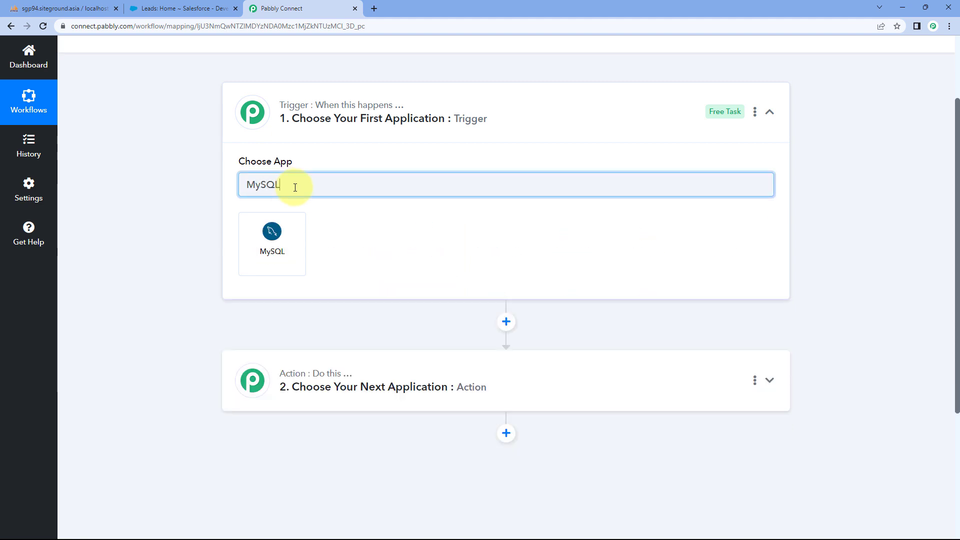
pyautogui.click(299, 234)
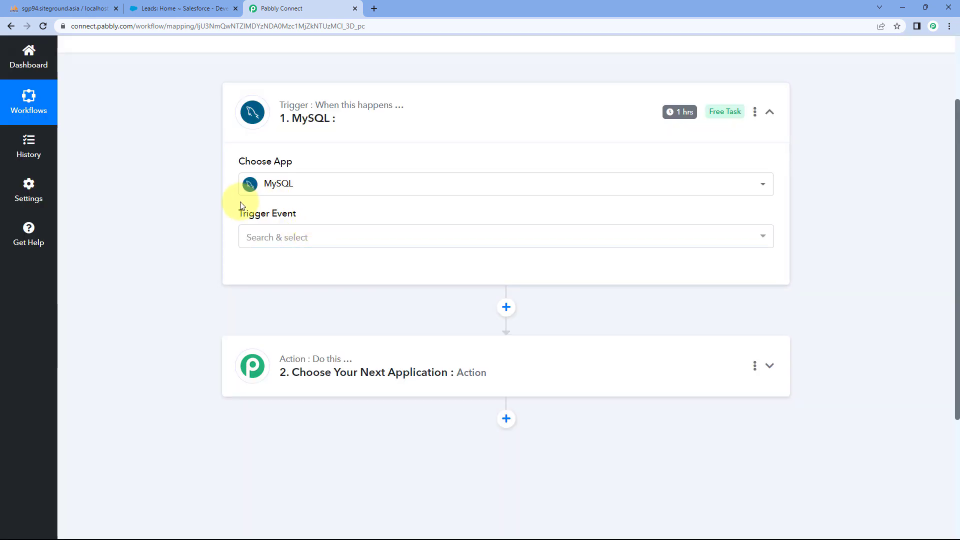
pyautogui.click(327, 242)
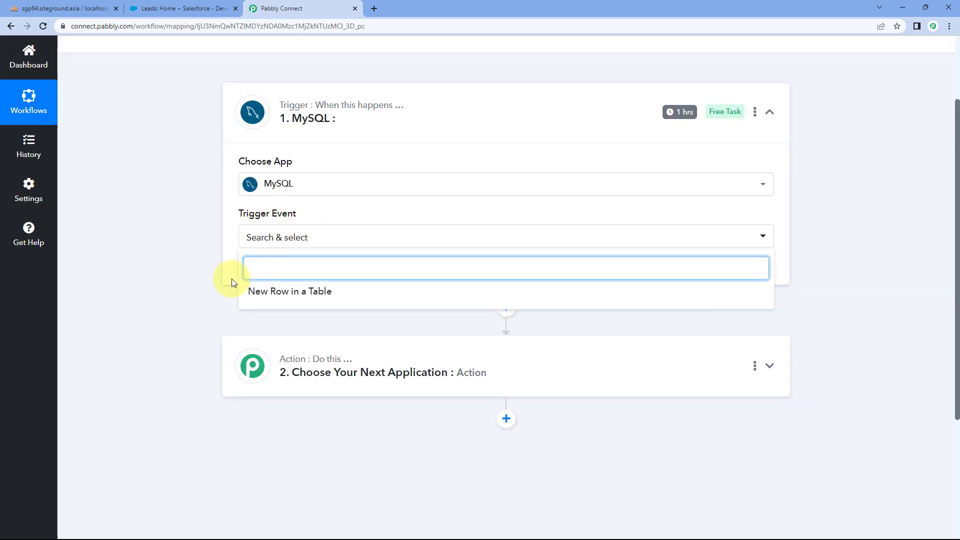
pyautogui.click(353, 291)
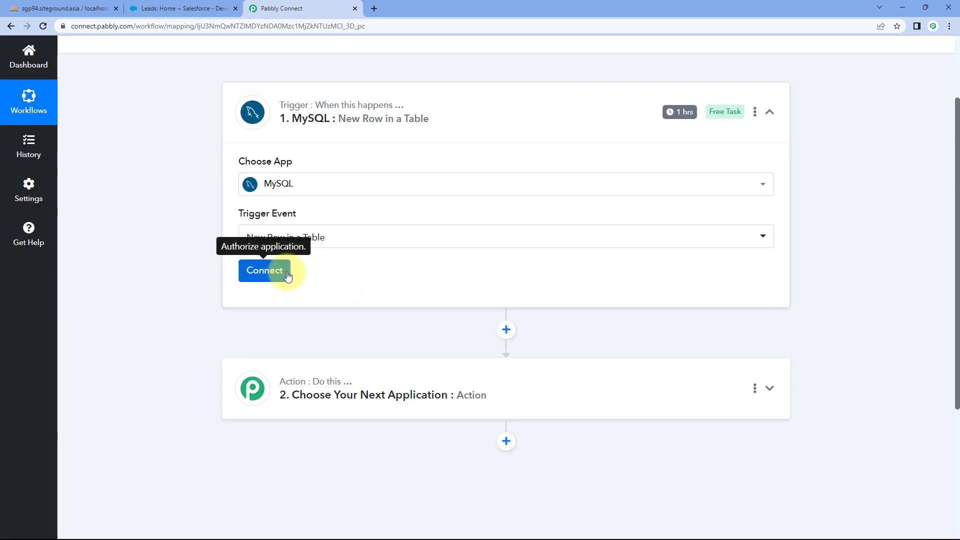
pyautogui.click(284, 272)
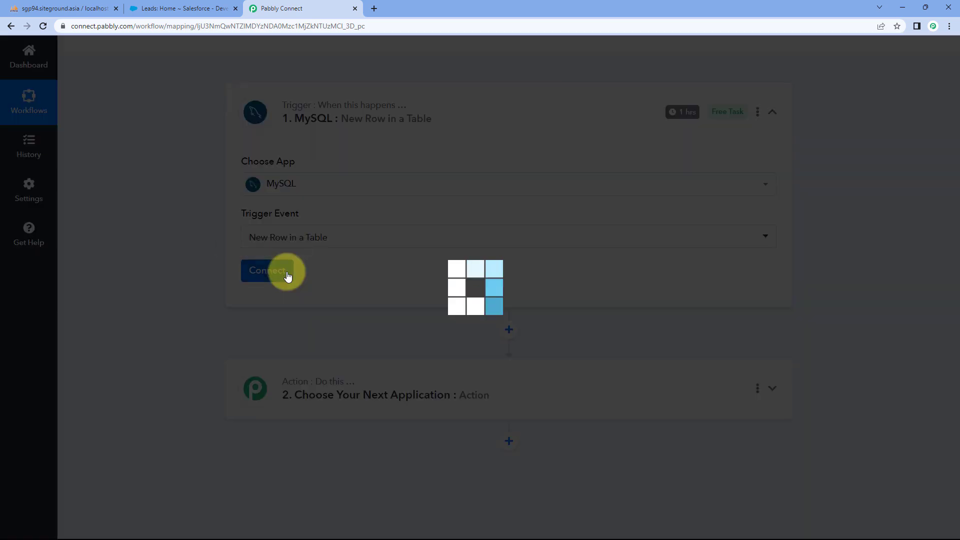
# - Link the trigger to the existing MySQL #2 connection, watching new_contacts by its id column
pyautogui.click(443, 158)
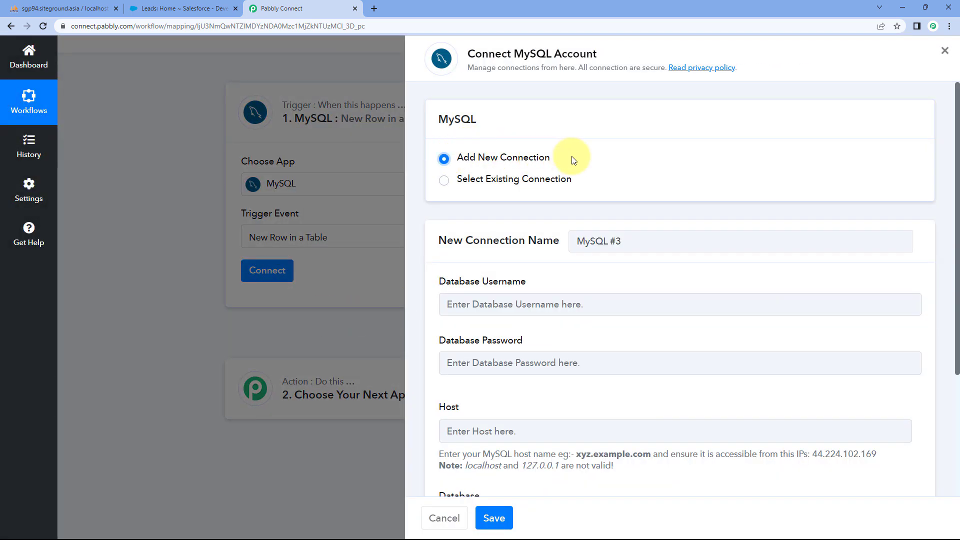
pyautogui.scroll(-2, 585, 157)
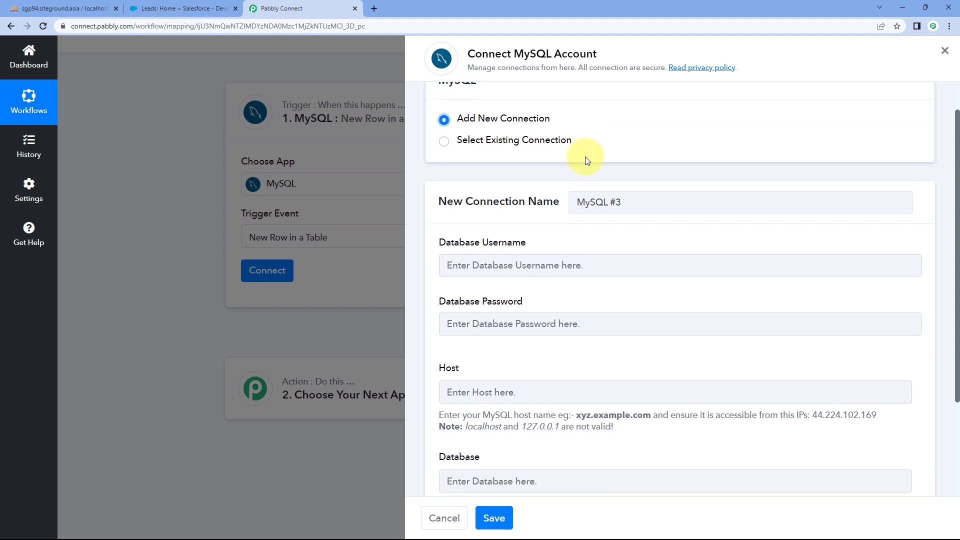
pyautogui.scroll(-1, 429, 162)
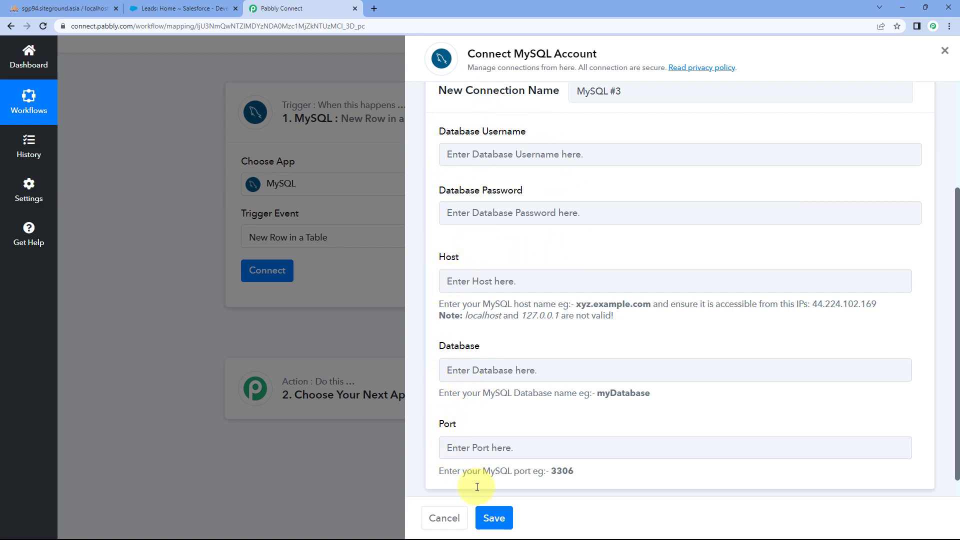
pyautogui.scroll(3, 551, 263)
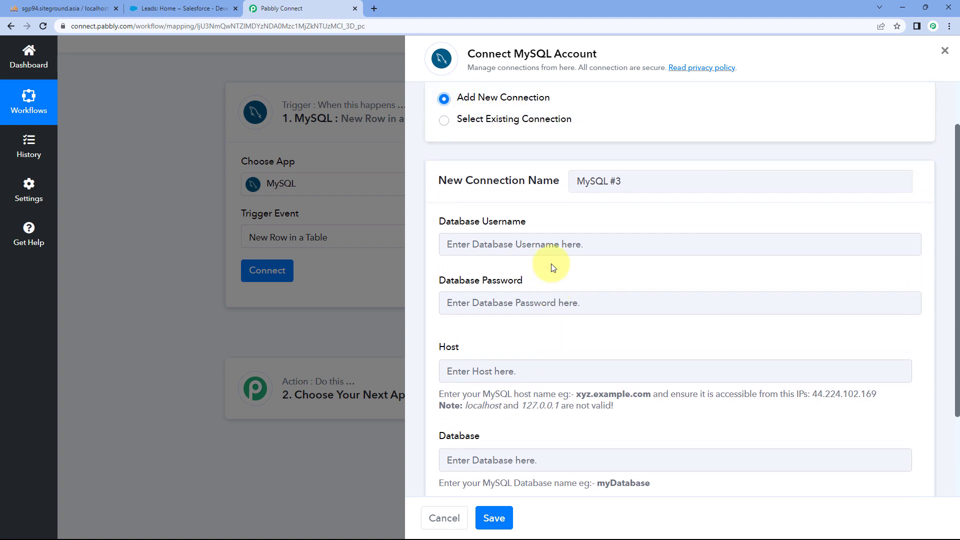
pyautogui.click(444, 181)
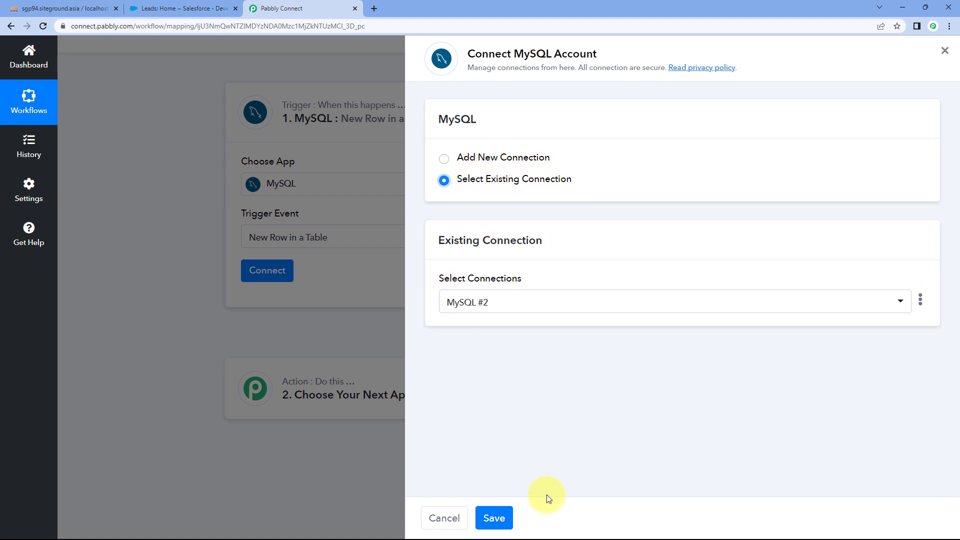
pyautogui.click(500, 517)
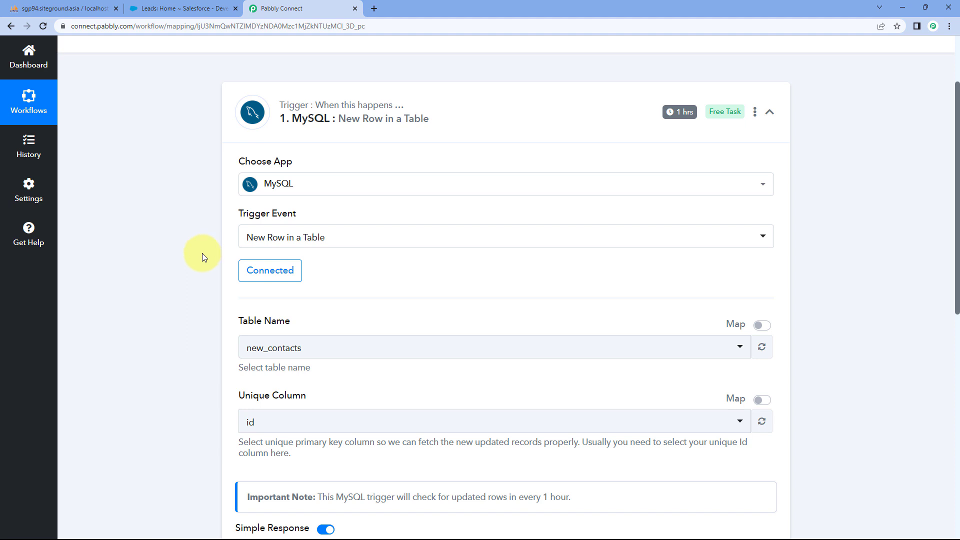
pyautogui.scroll(-3, 203, 255)
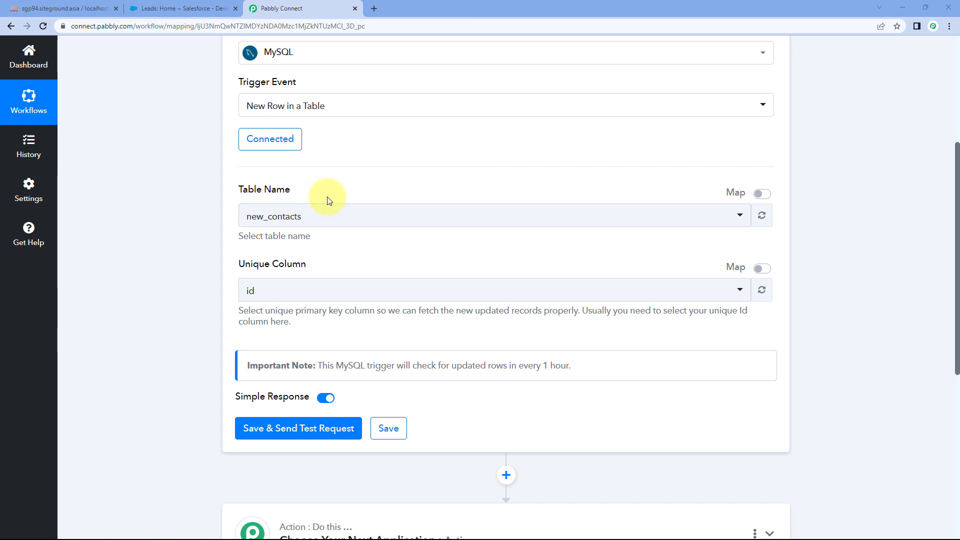
pyautogui.click(94, 9)
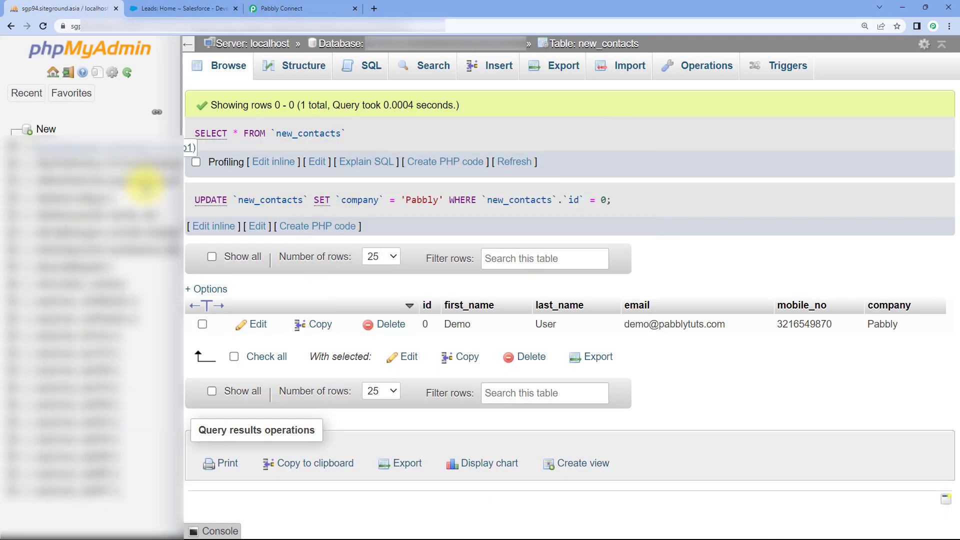
# - List the database's tables in phpMyAdmin: Linkedin Leads (0 rows) and new_contacts (1 row)
pyautogui.click(150, 163)
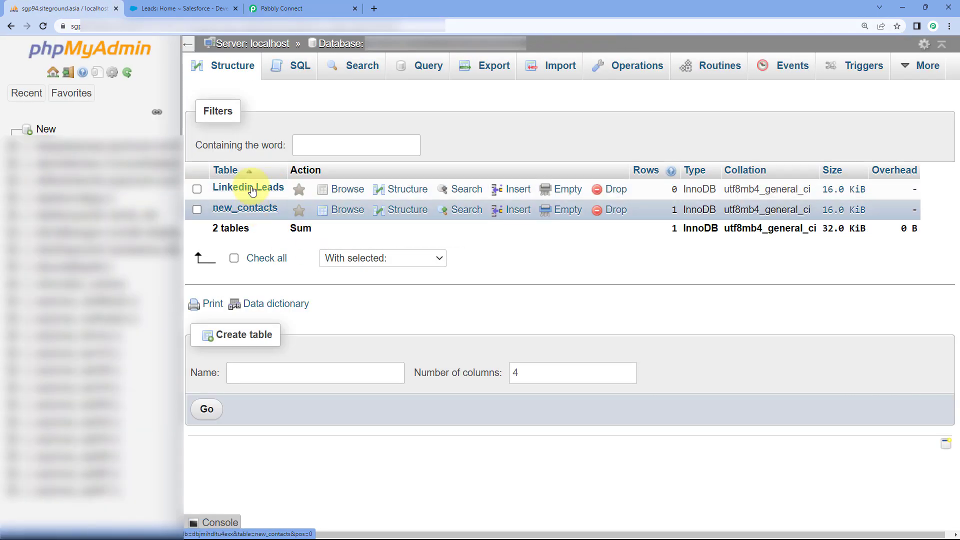
pyautogui.click(290, 9)
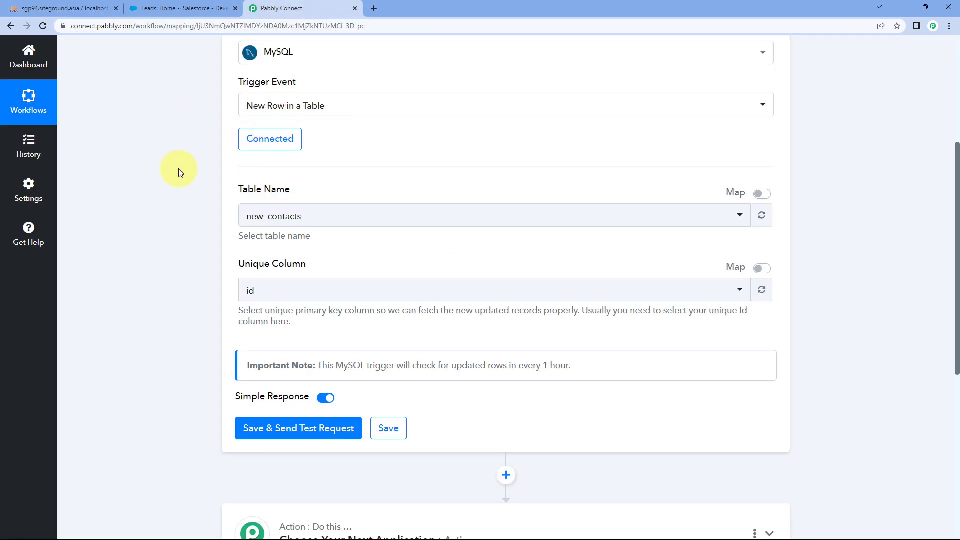
# - Keep new_contacts as the watched table after comparing it against phpMyAdmin's table list
pyautogui.click(328, 222)
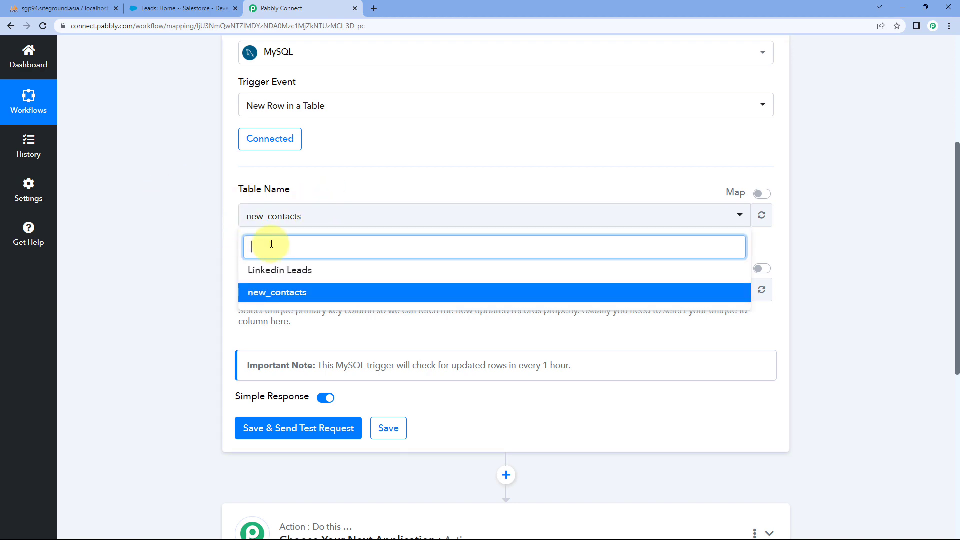
pyautogui.click(52, 6)
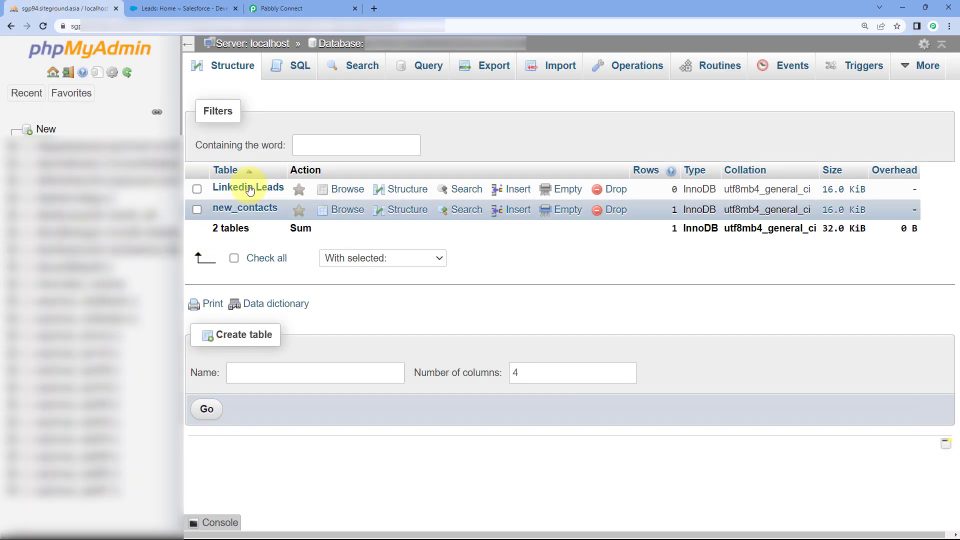
pyautogui.click(280, 8)
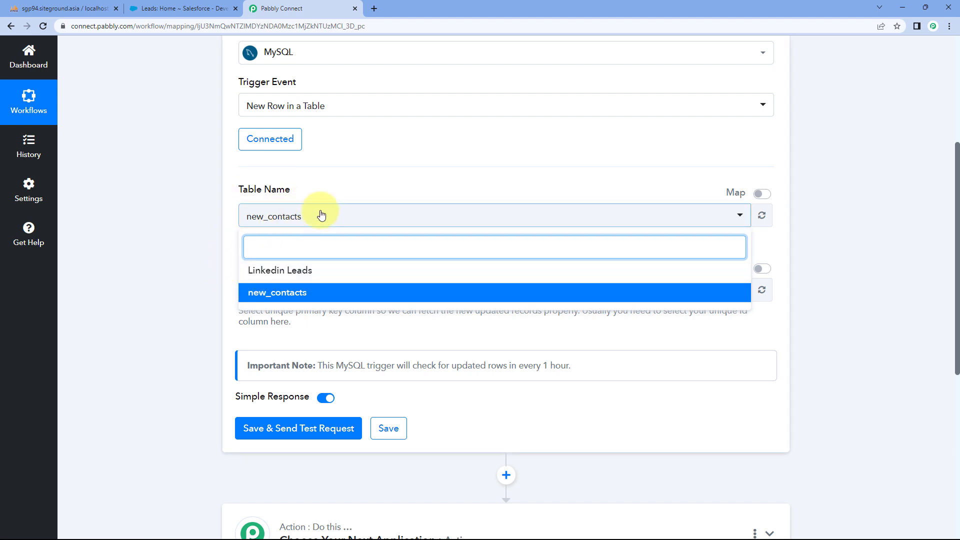
pyautogui.click(295, 299)
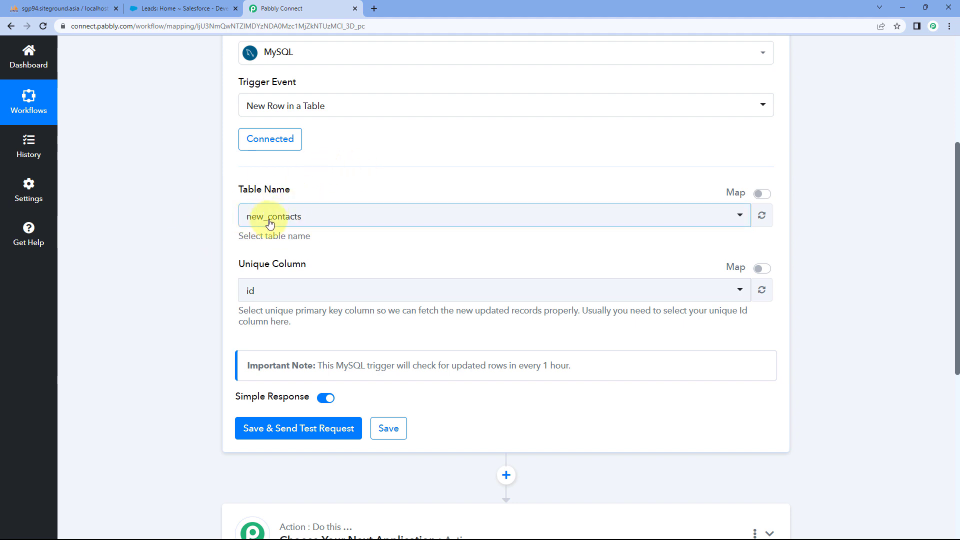
pyautogui.click(65, 8)
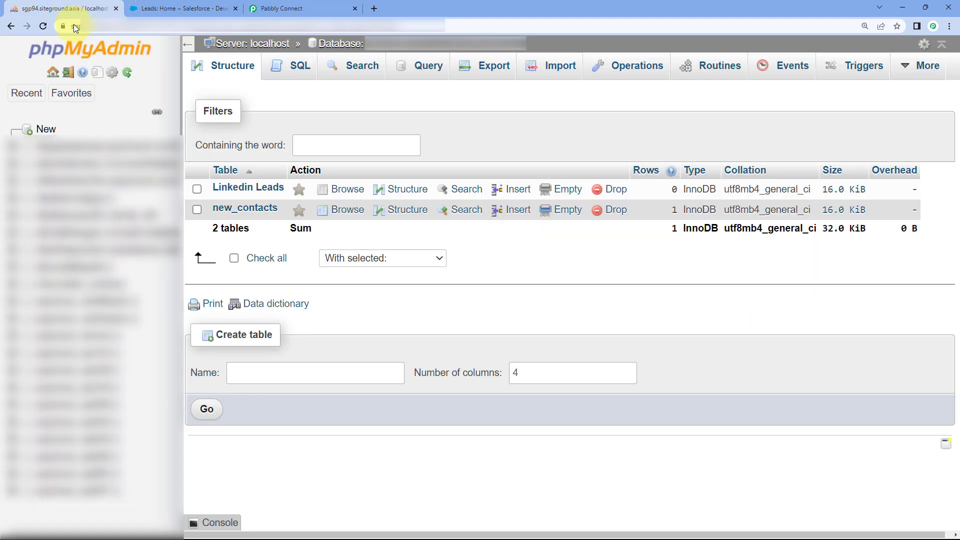
# - Browse the single sample row in phpMyAdmin's new_contacts table
pyautogui.click(258, 216)
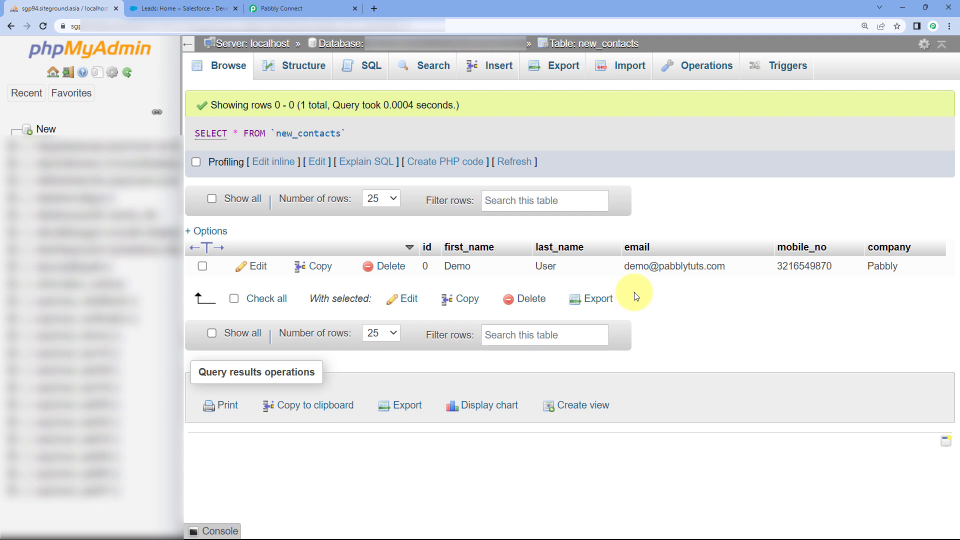
pyautogui.click(326, 5)
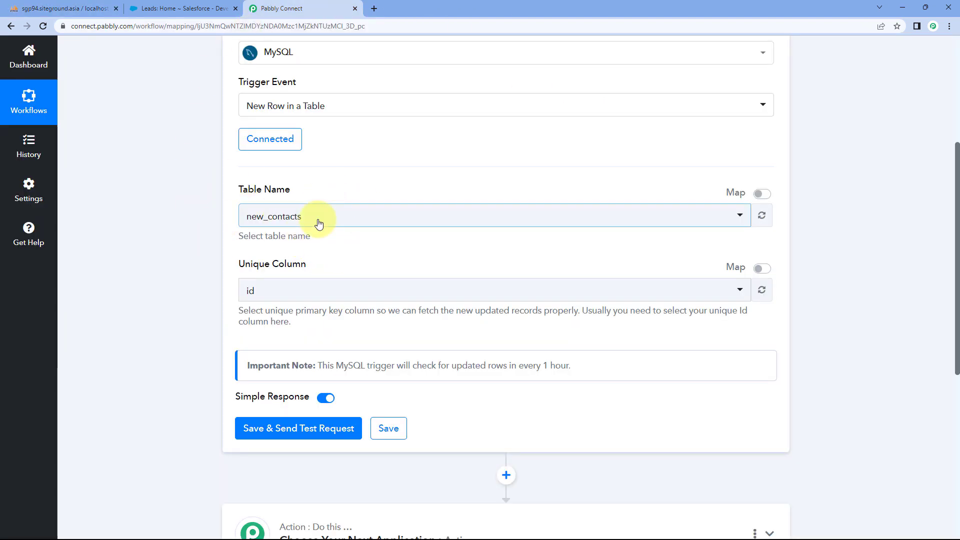
pyautogui.click(317, 216)
pyautogui.click(258, 291)
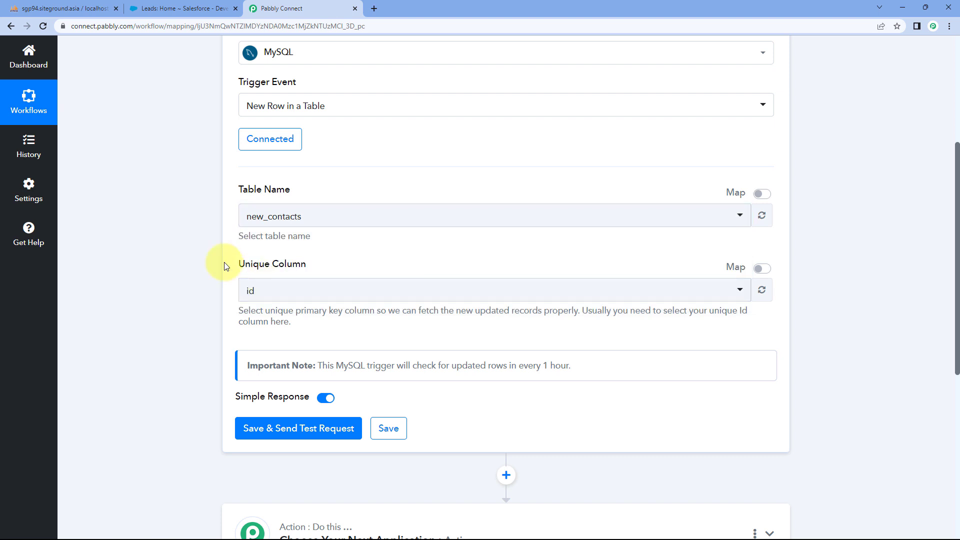
pyautogui.scroll(-2, 225, 266)
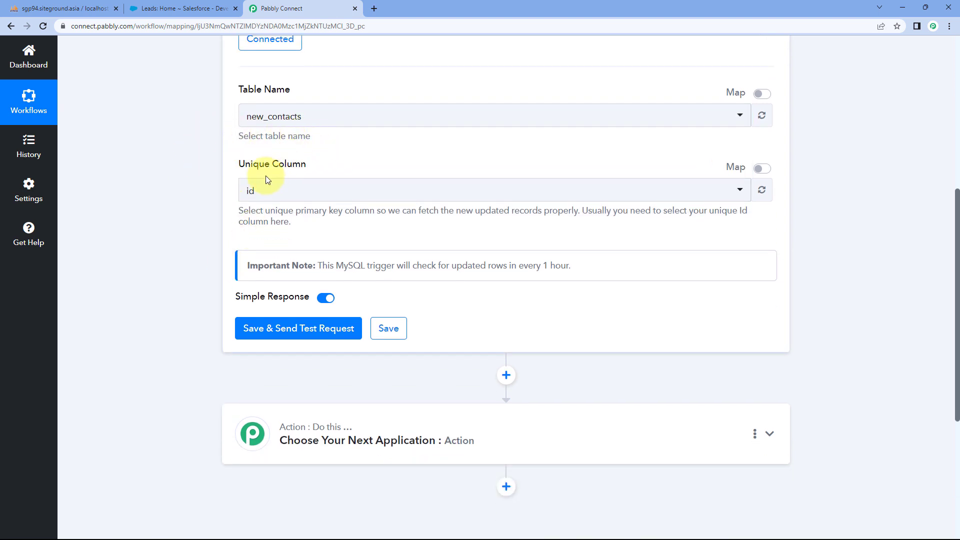
pyautogui.click(307, 191)
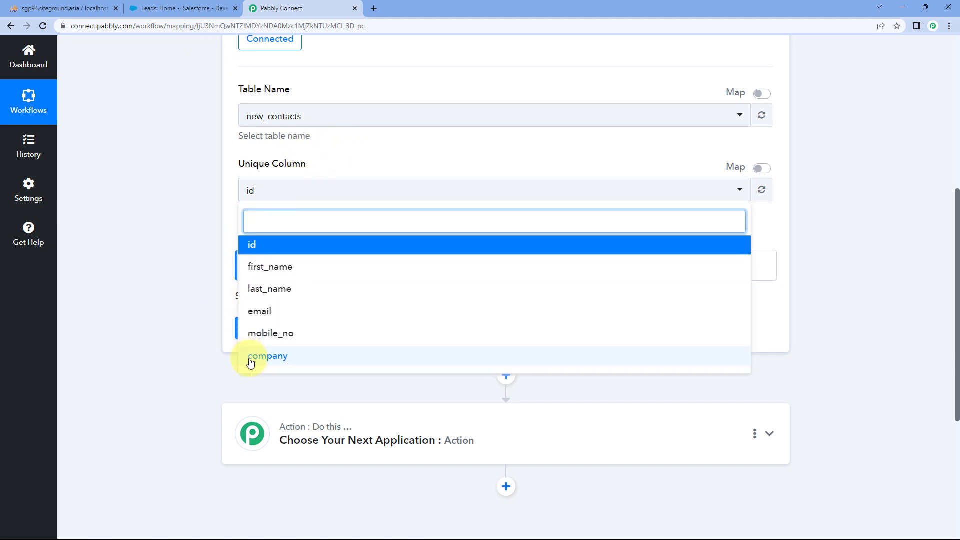
pyautogui.click(65, 8)
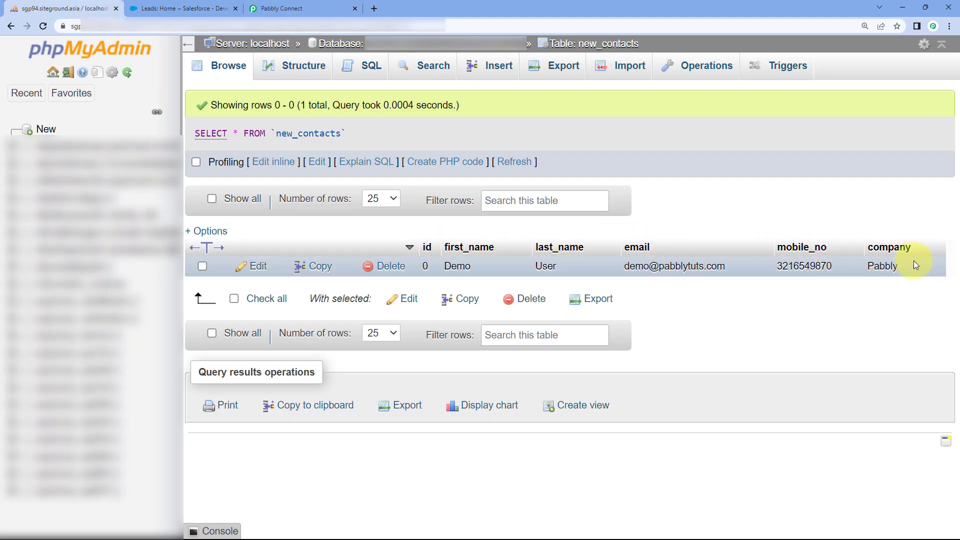
pyautogui.click(306, 9)
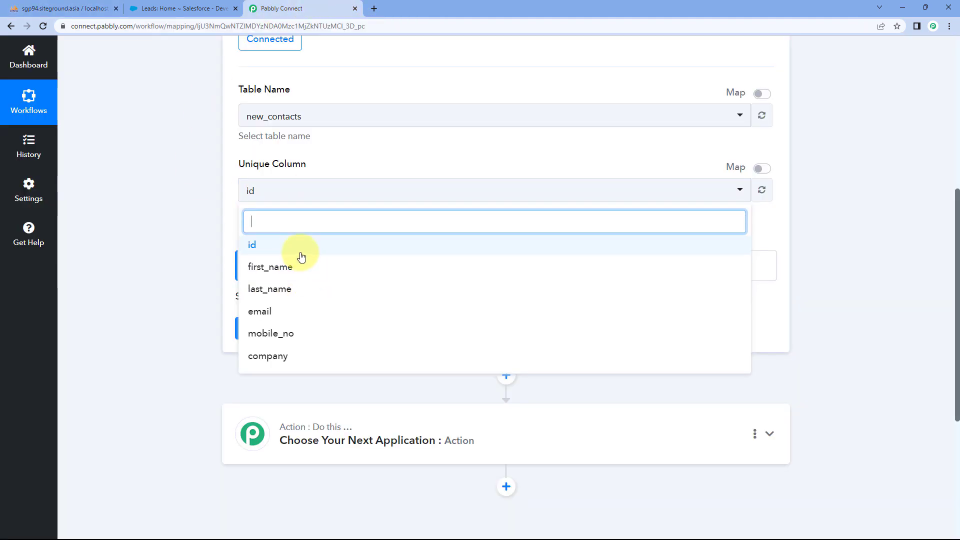
pyautogui.click(70, 9)
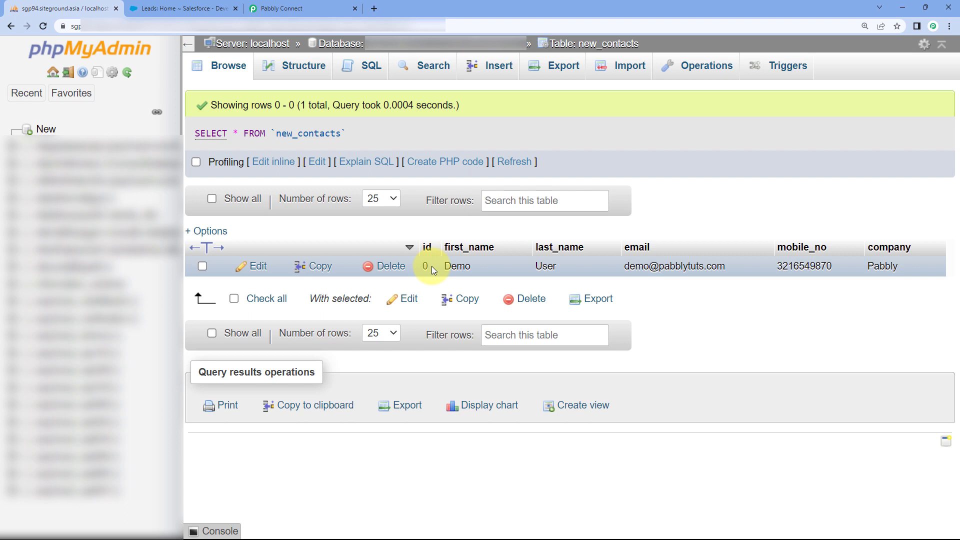
pyautogui.click(315, 8)
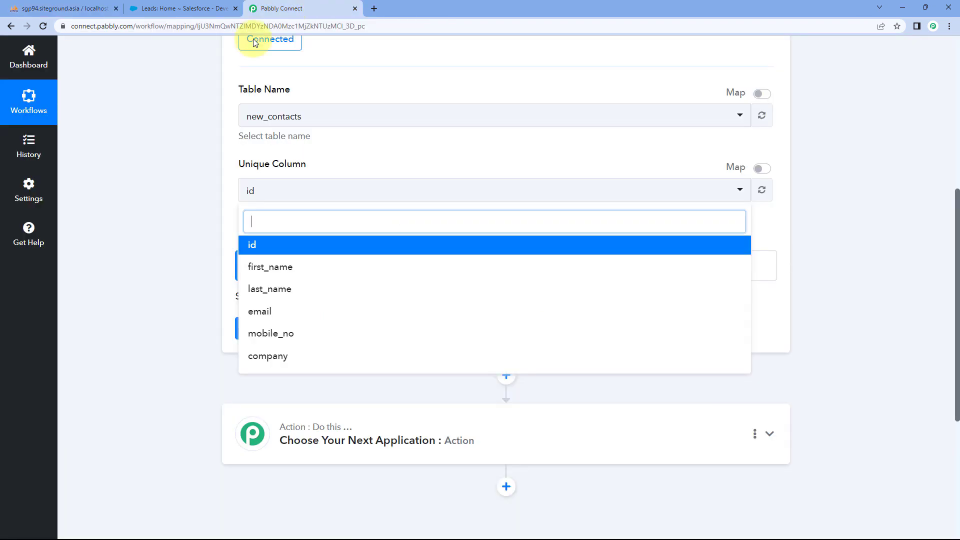
pyautogui.click(260, 241)
pyautogui.click(201, 231)
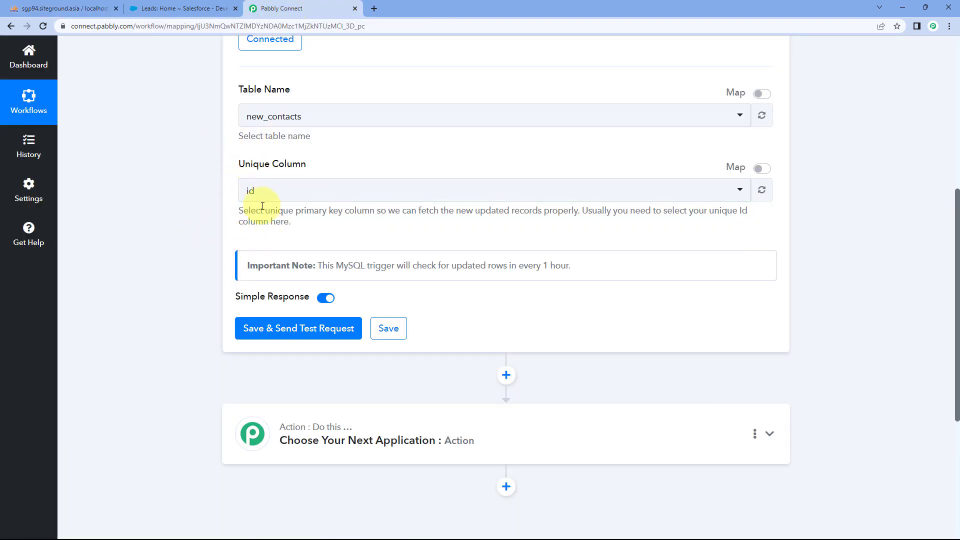
# - Recheck the new_contacts row, then save the MySQL trigger and send a test request
pyautogui.scroll(-1, 279, 200)
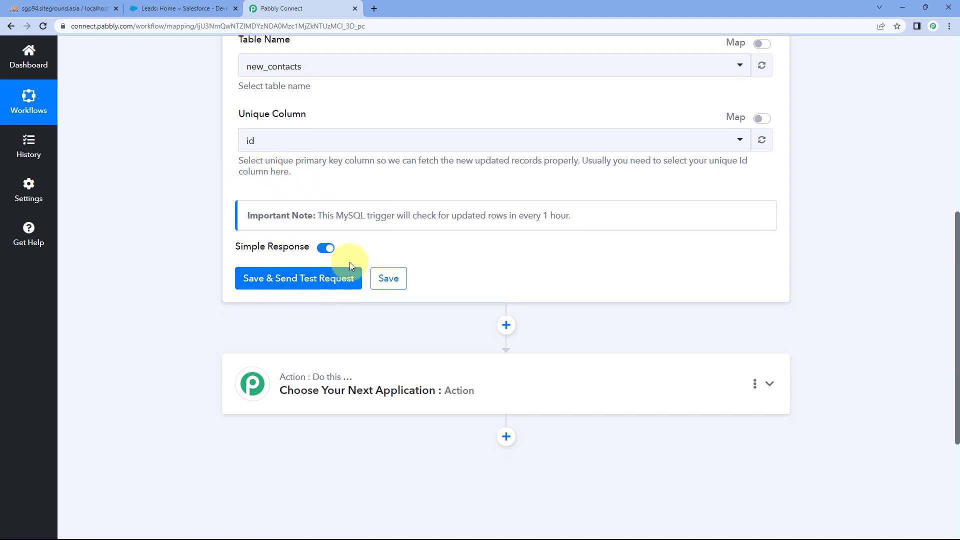
pyautogui.click(95, 9)
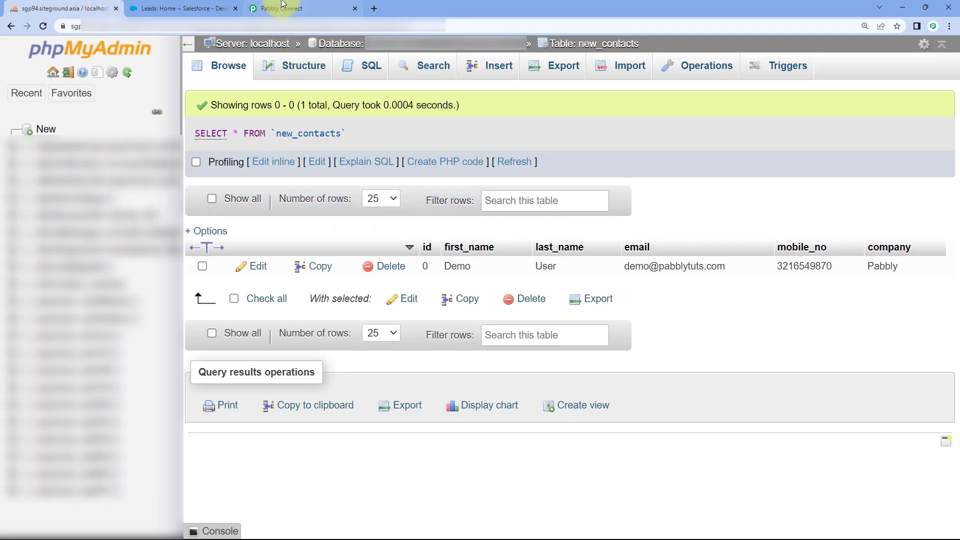
pyautogui.click(281, 9)
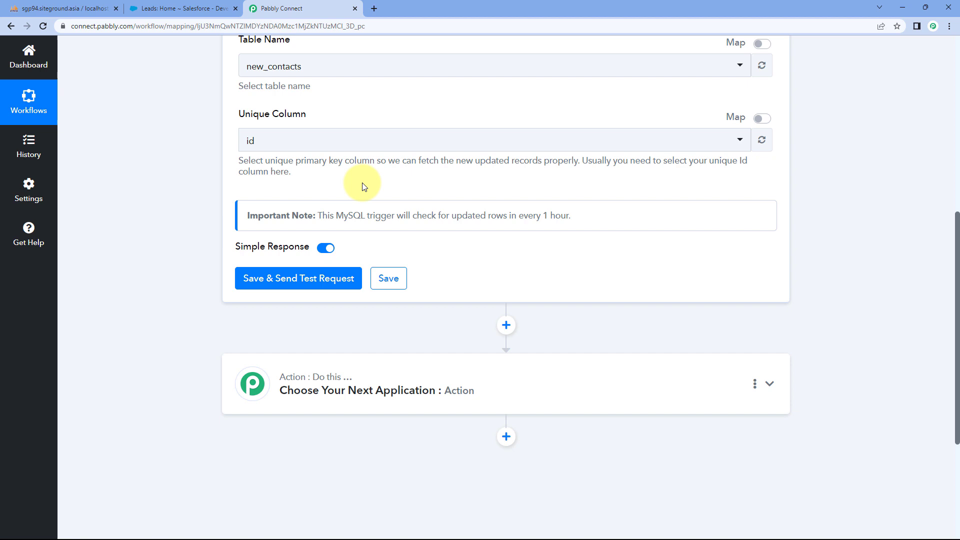
pyautogui.click(56, 9)
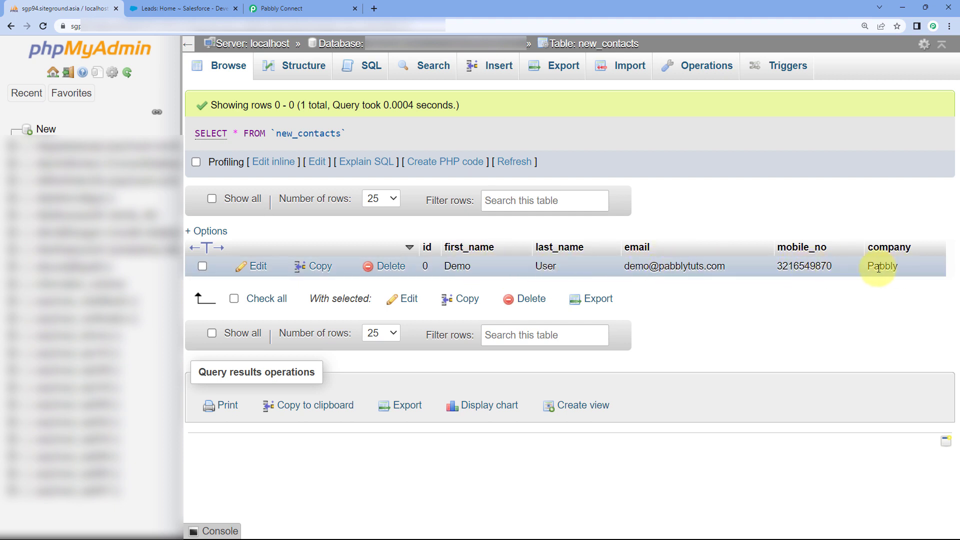
pyautogui.click(296, 8)
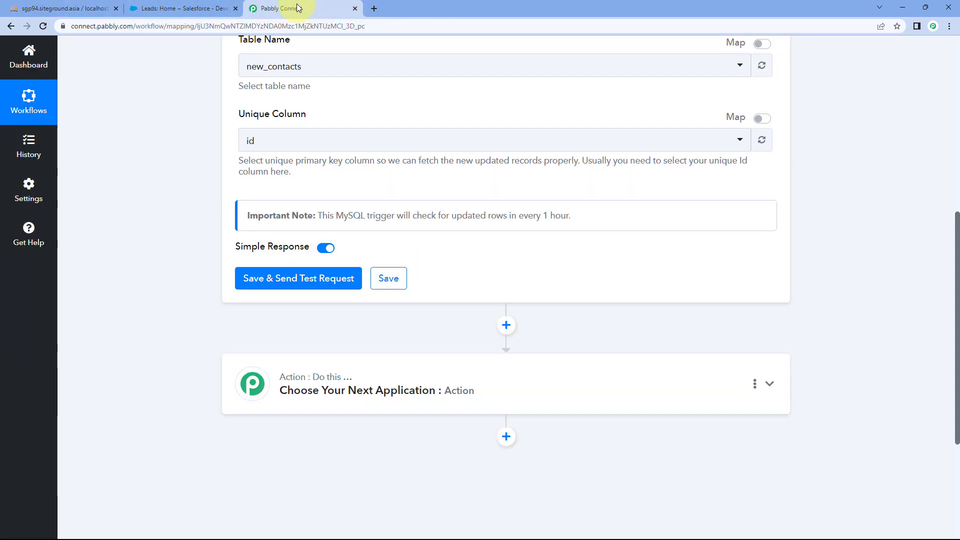
pyautogui.click(309, 277)
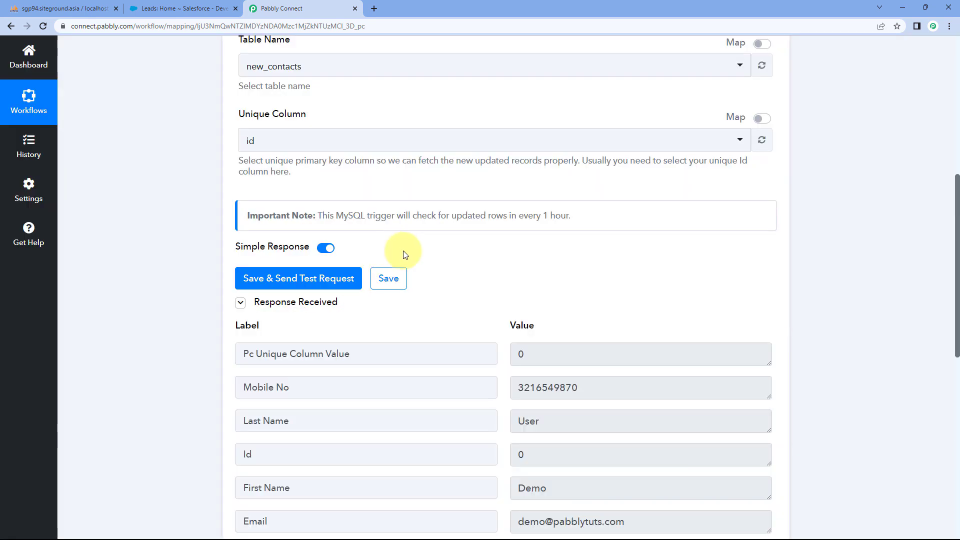
# - Review the returned test values: Id 0, first name, last name User, email, mobile and company Pabbly
pyautogui.scroll(-2, 472, 272)
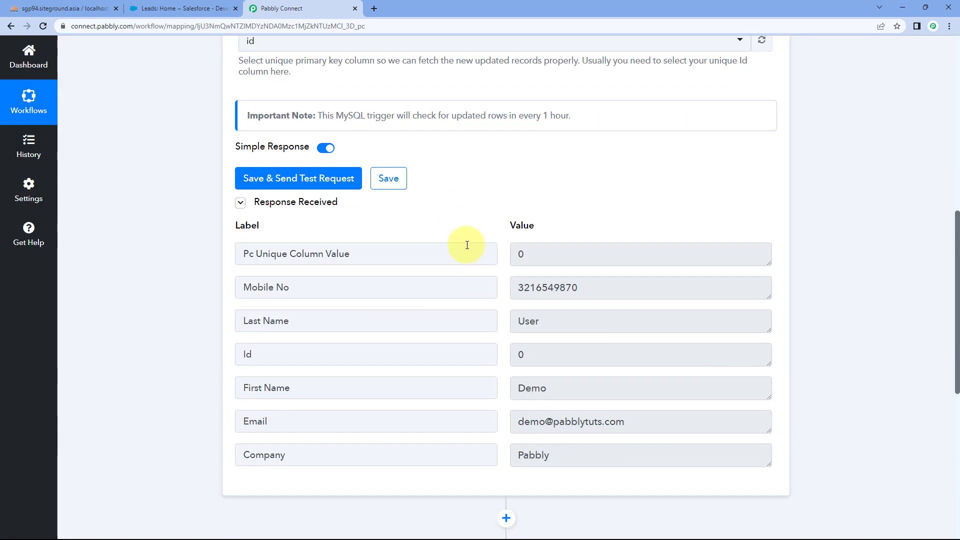
pyautogui.scroll(1, 418, 245)
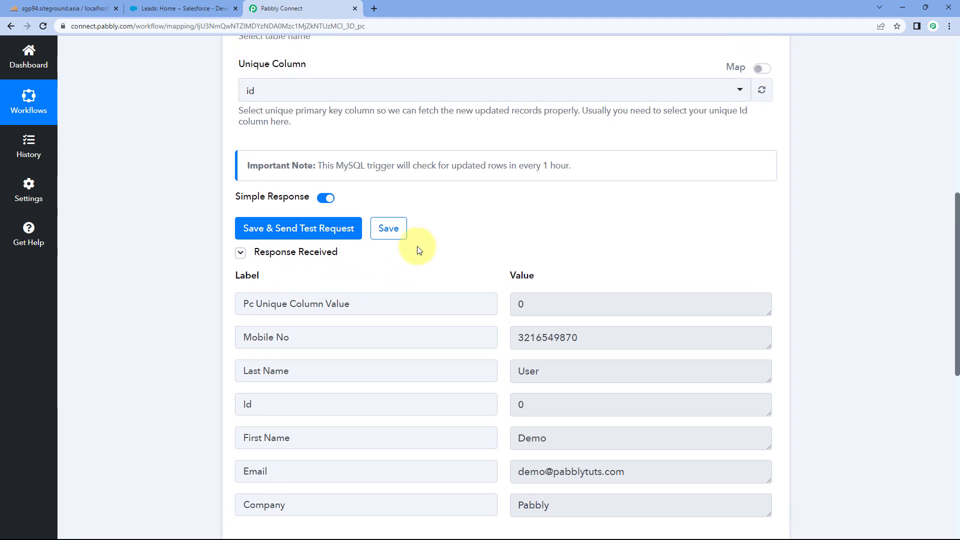
pyautogui.scroll(-1, 425, 248)
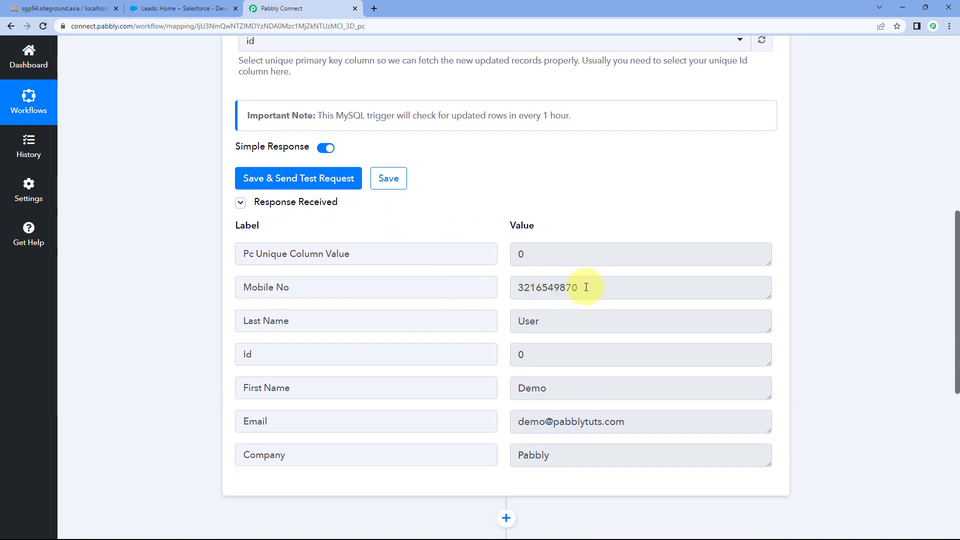
pyautogui.moveTo(592, 288); pyautogui.dragTo(495, 289)
pyautogui.click(495, 289)
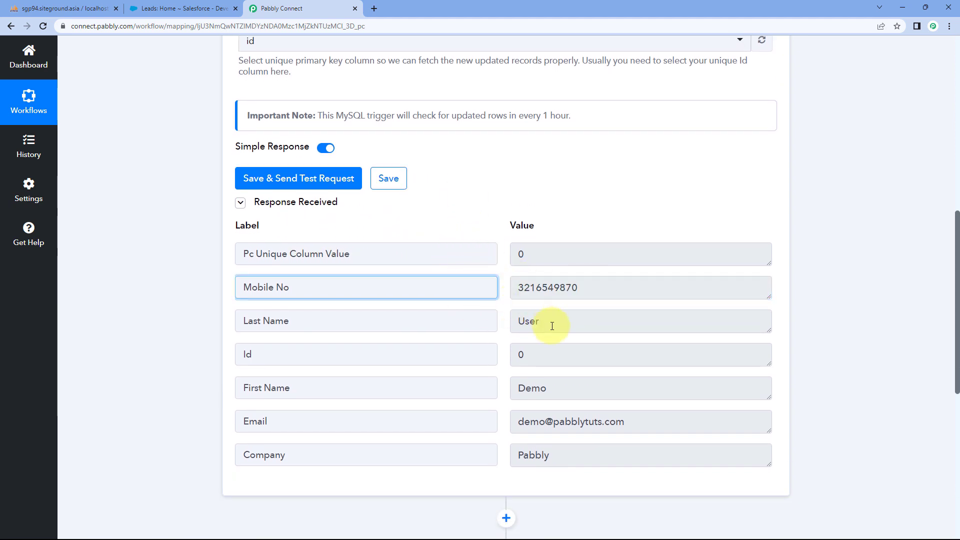
pyautogui.moveTo(553, 325); pyautogui.dragTo(484, 328)
pyautogui.moveTo(540, 356); pyautogui.dragTo(494, 356)
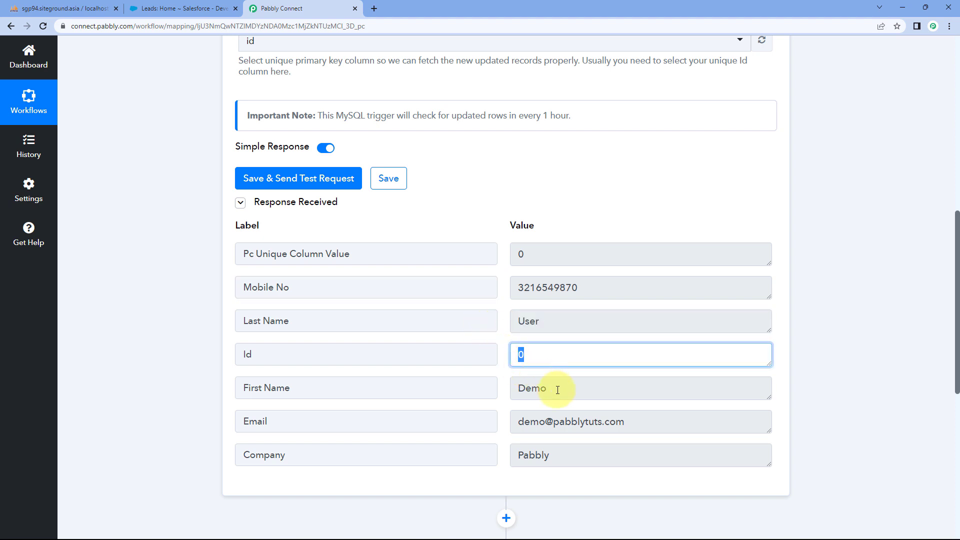
pyautogui.moveTo(553, 388); pyautogui.dragTo(506, 394)
pyautogui.moveTo(618, 423); pyautogui.dragTo(510, 423)
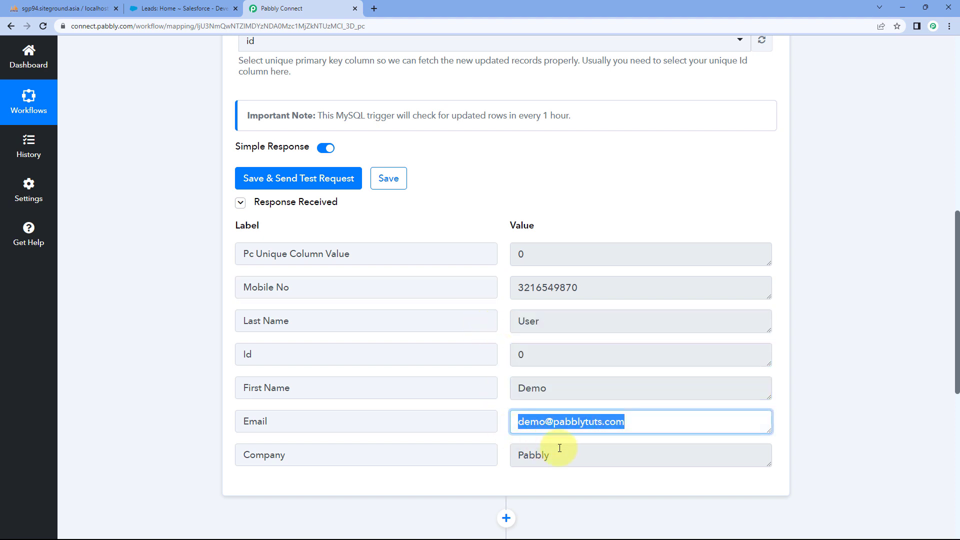
pyautogui.moveTo(558, 452); pyautogui.dragTo(488, 420)
pyautogui.click(508, 375)
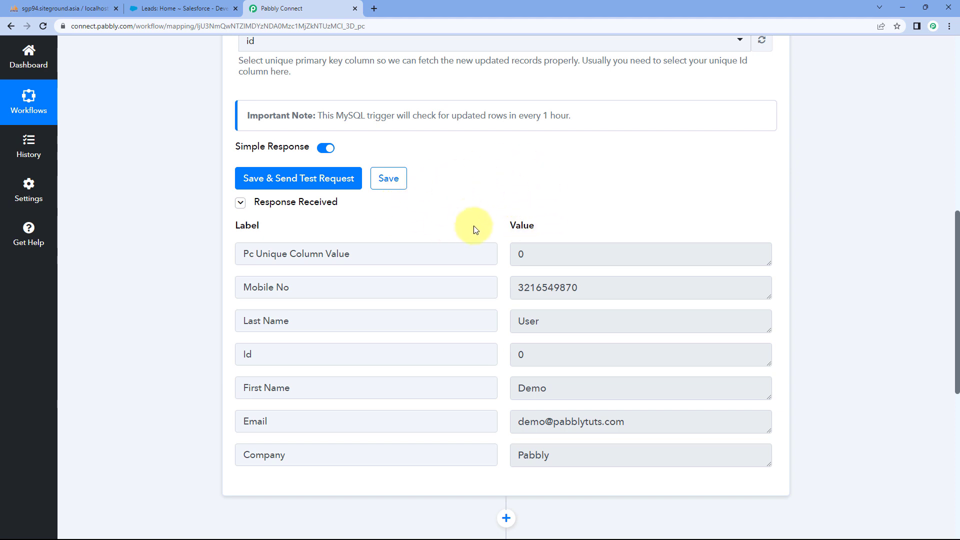
# - Compare the test response with the phpMyAdmin row and scroll back to the trigger header
pyautogui.click(55, 8)
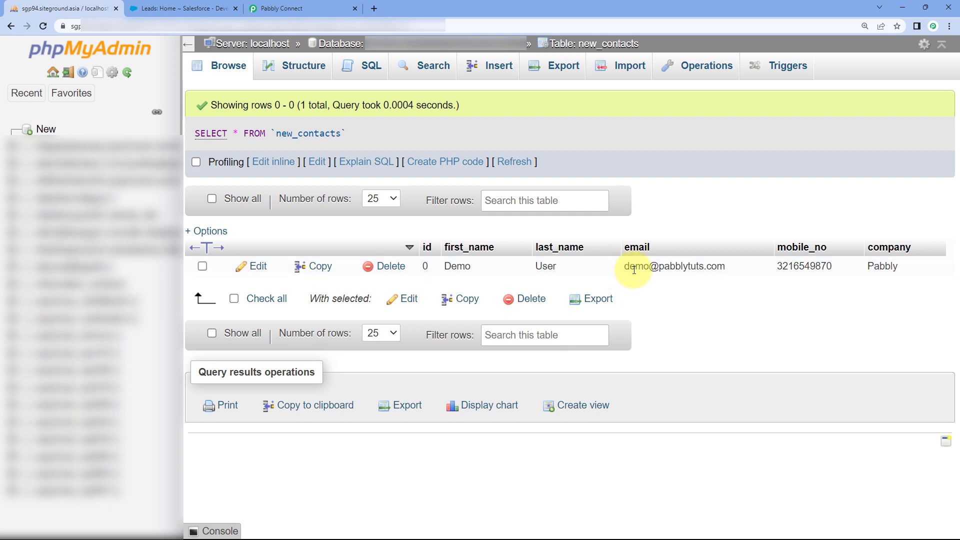
pyautogui.click(310, 3)
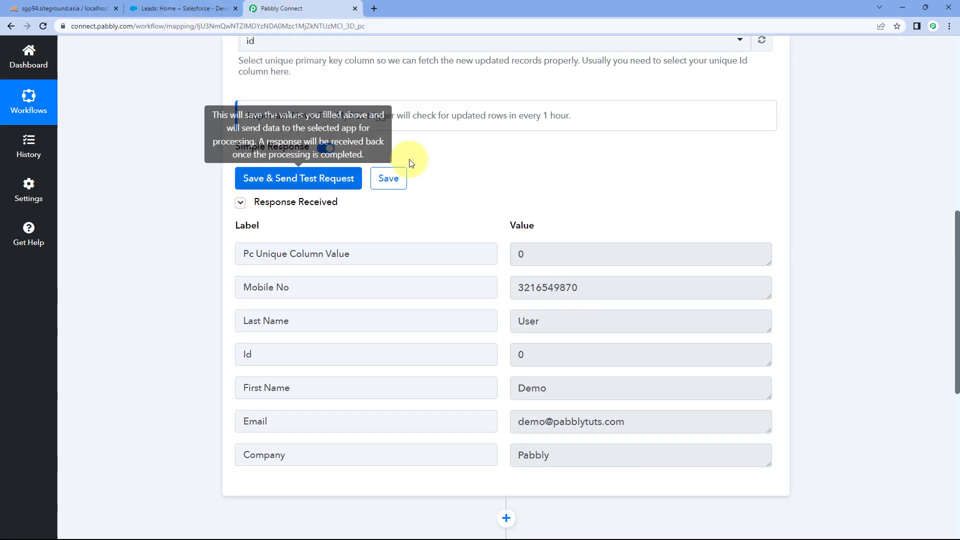
pyautogui.scroll(1, 255, 153)
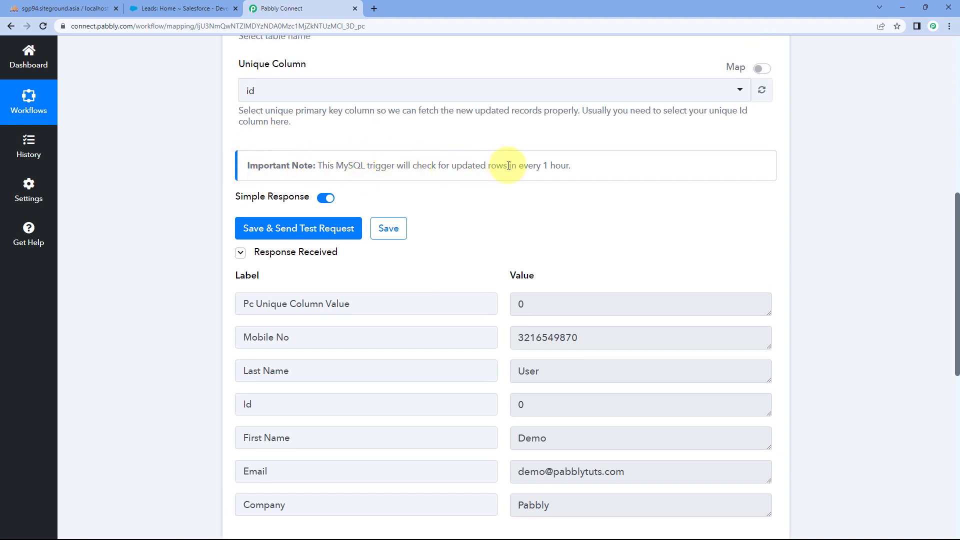
pyautogui.scroll(6, 435, 160)
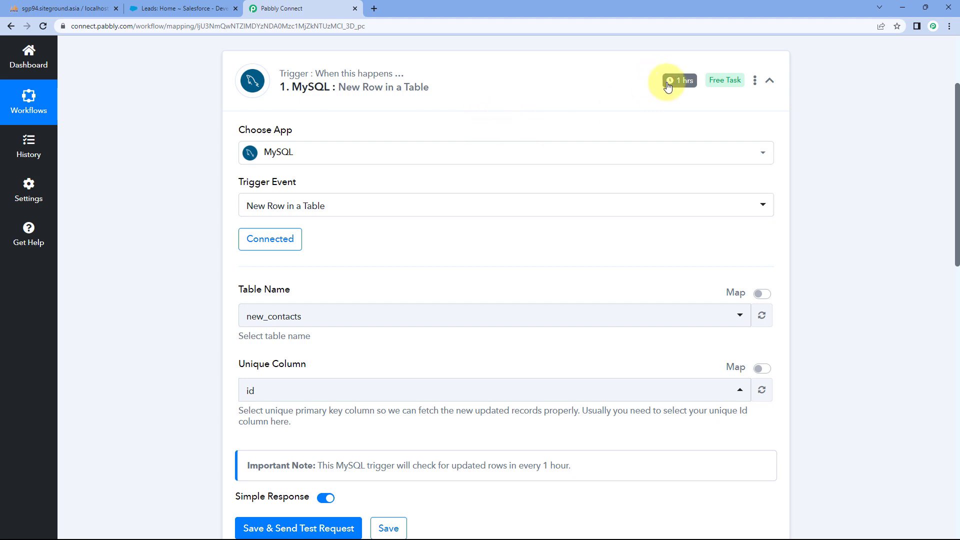
pyautogui.moveTo(673, 89)
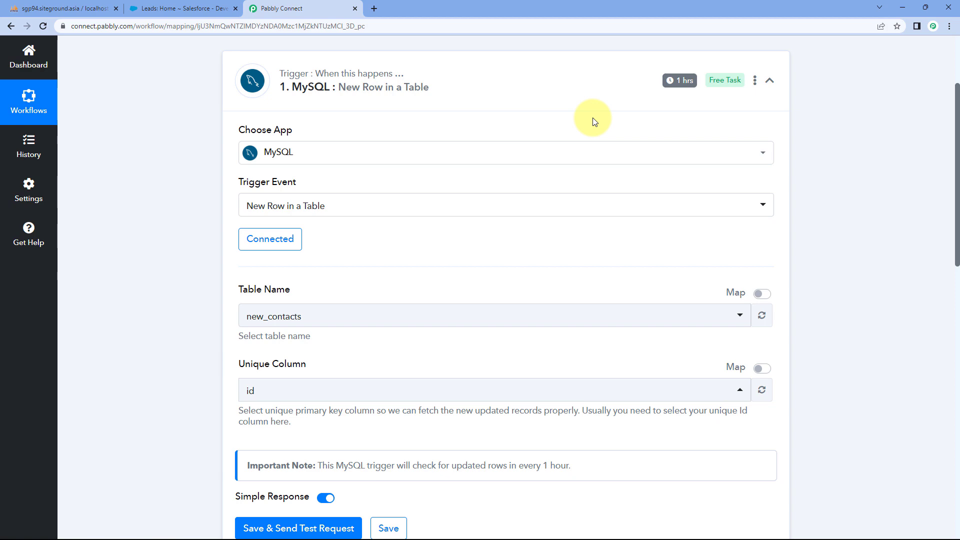
pyautogui.scroll(-8, 508, 175)
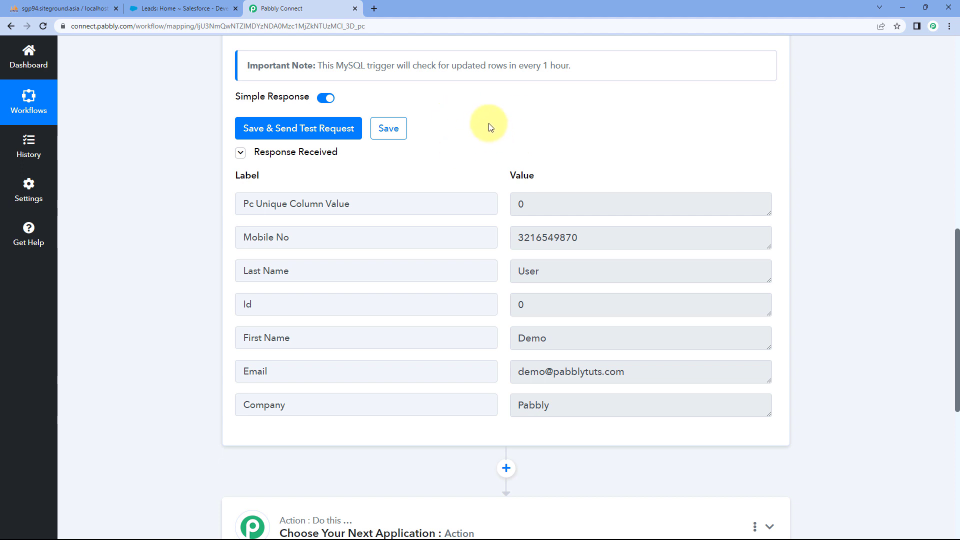
pyautogui.scroll(-3, 488, 127)
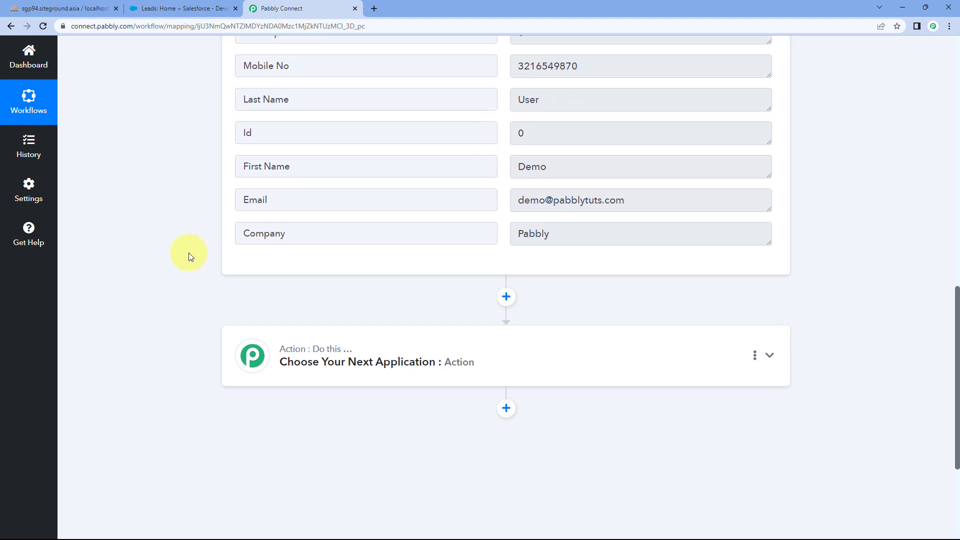
pyautogui.scroll(-3, 188, 257)
# - Search for and choose Salesforce as the action app, with Create Lead as its event
pyautogui.click(395, 223)
pyautogui.scroll(-2, 188, 260)
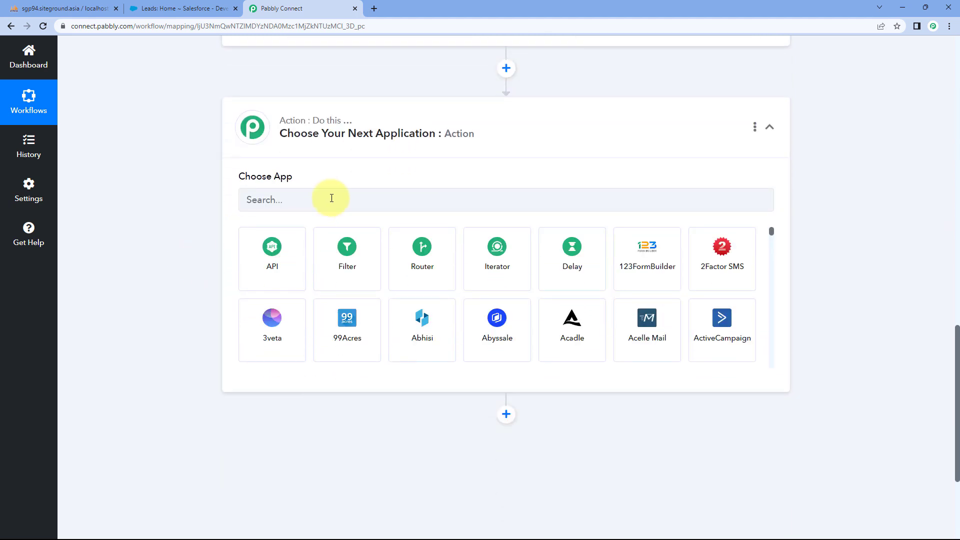
pyautogui.click(328, 199)
pyautogui.write('Salesforce')
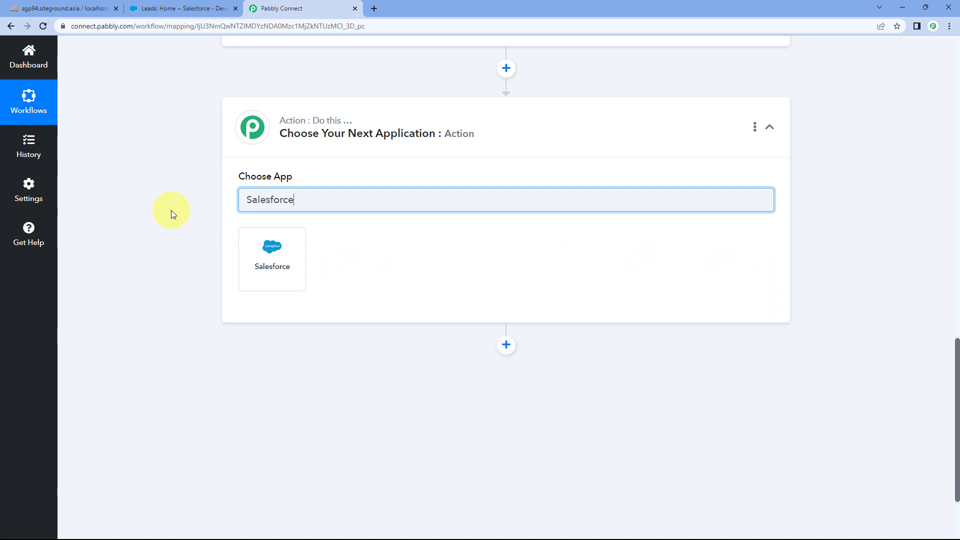
pyautogui.click(289, 258)
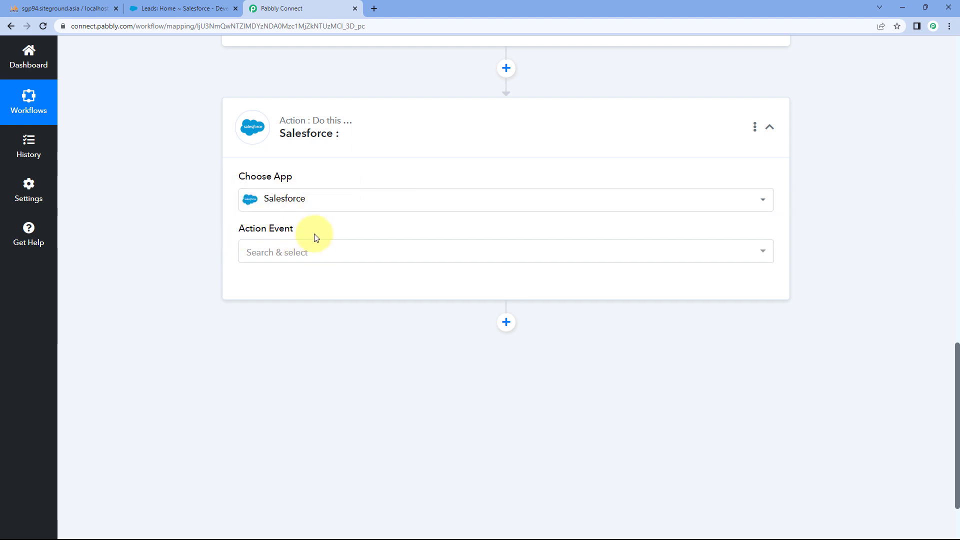
pyautogui.click(322, 251)
pyautogui.scroll(-2, 193, 252)
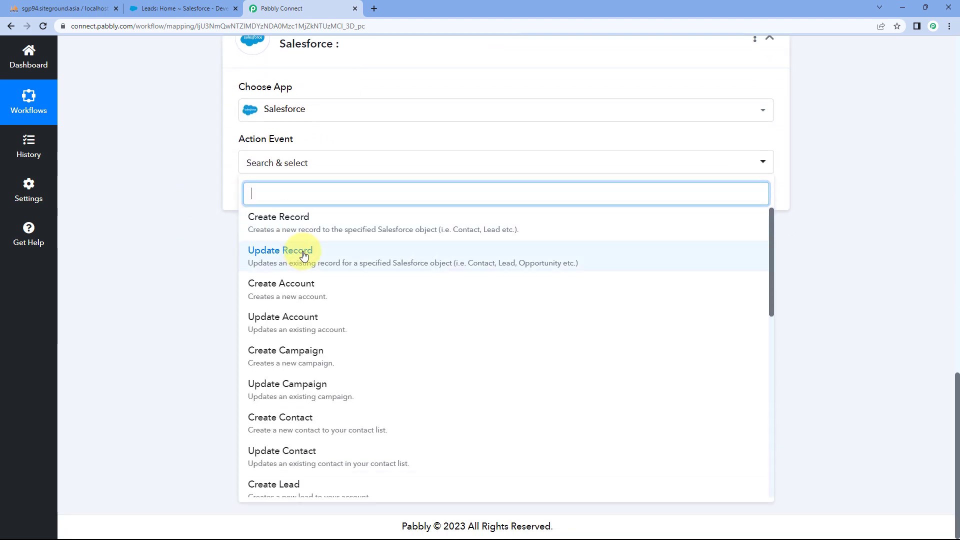
pyautogui.scroll(-3, 345, 280)
pyautogui.click(348, 340)
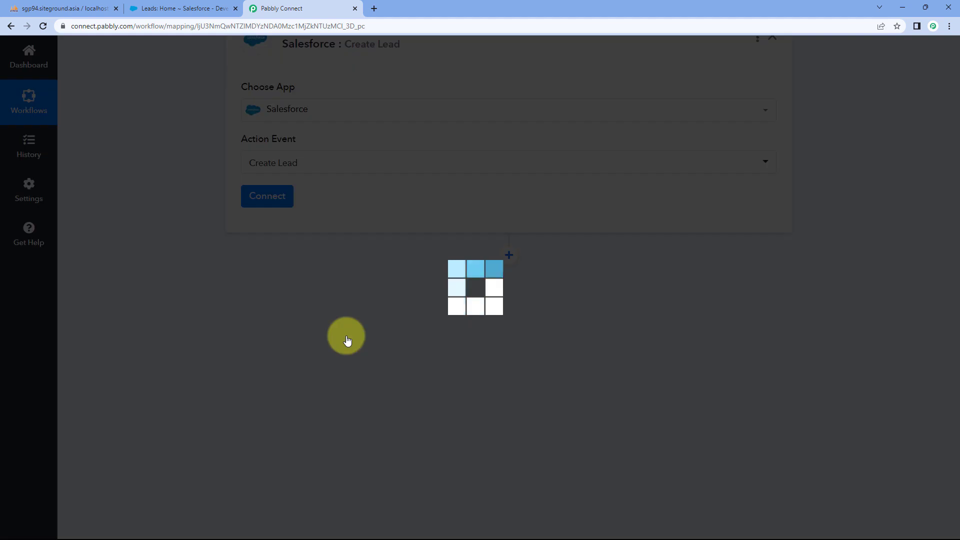
# - Add a new Salesforce connection and approve access in the Salesforce authorization window
pyautogui.click(278, 197)
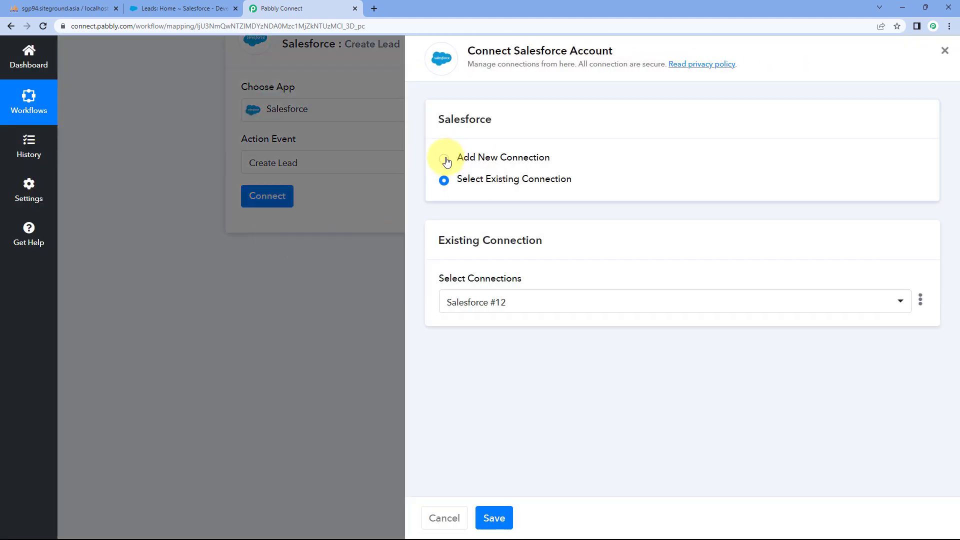
pyautogui.click(445, 158)
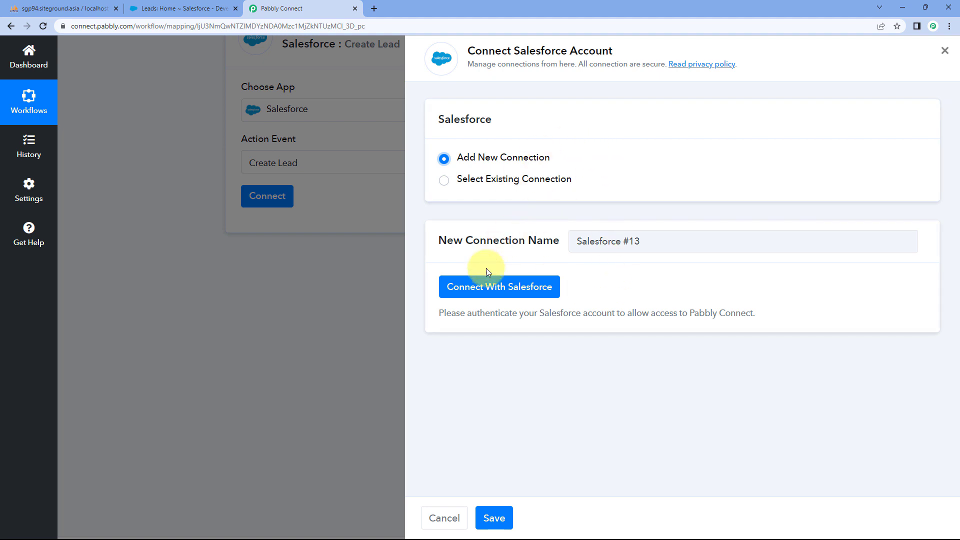
pyautogui.click(499, 293)
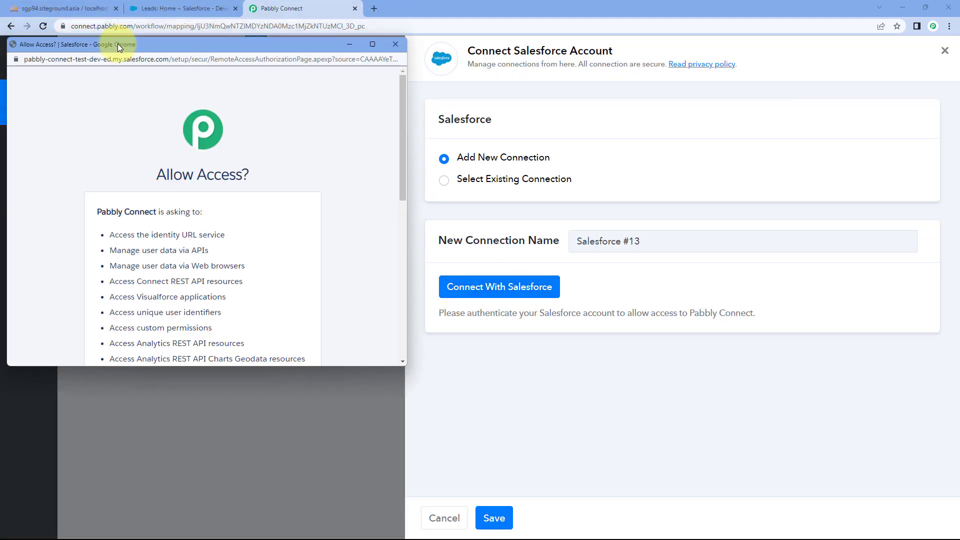
pyautogui.click(180, 8)
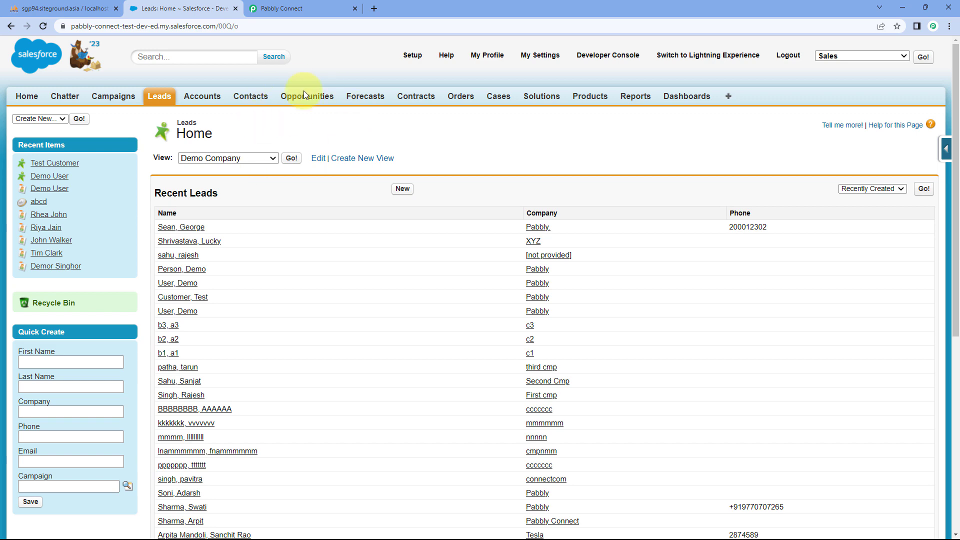
pyautogui.click(321, 4)
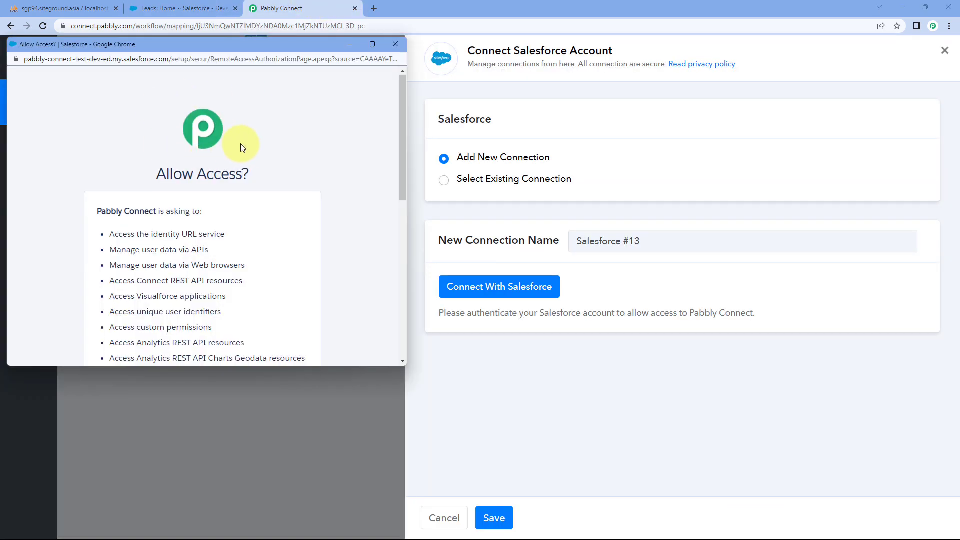
pyautogui.scroll(-3, 241, 143)
pyautogui.scroll(-5, 270, 144)
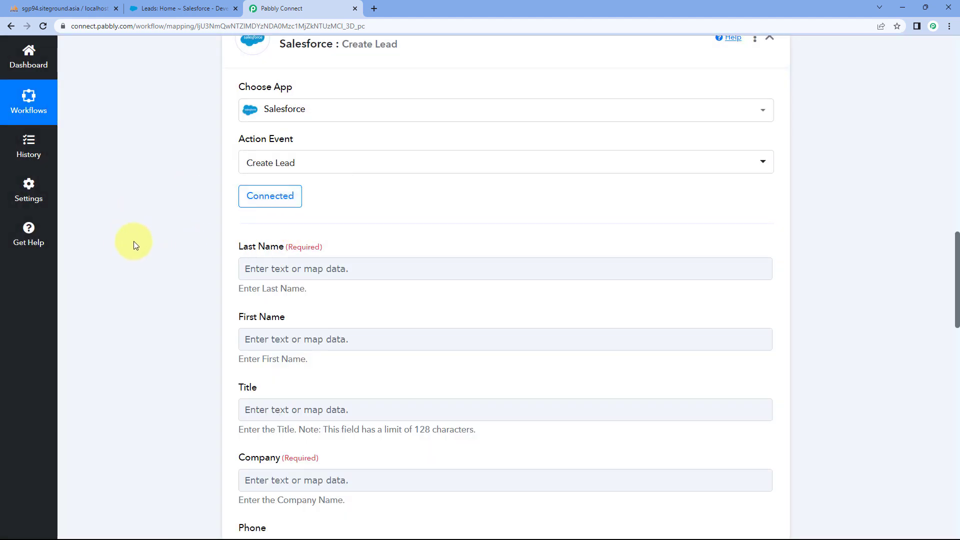
# - Locate the sample Last Name value 'User' in the MySQL trigger's response
pyautogui.scroll(-2, 350, 200)
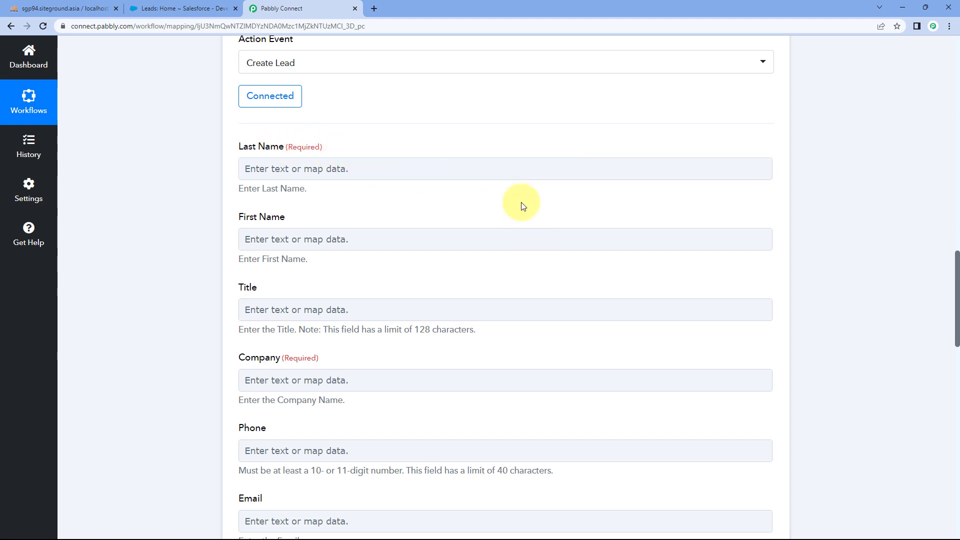
pyautogui.scroll(9, 520, 204)
pyautogui.scroll(2, 506, 314)
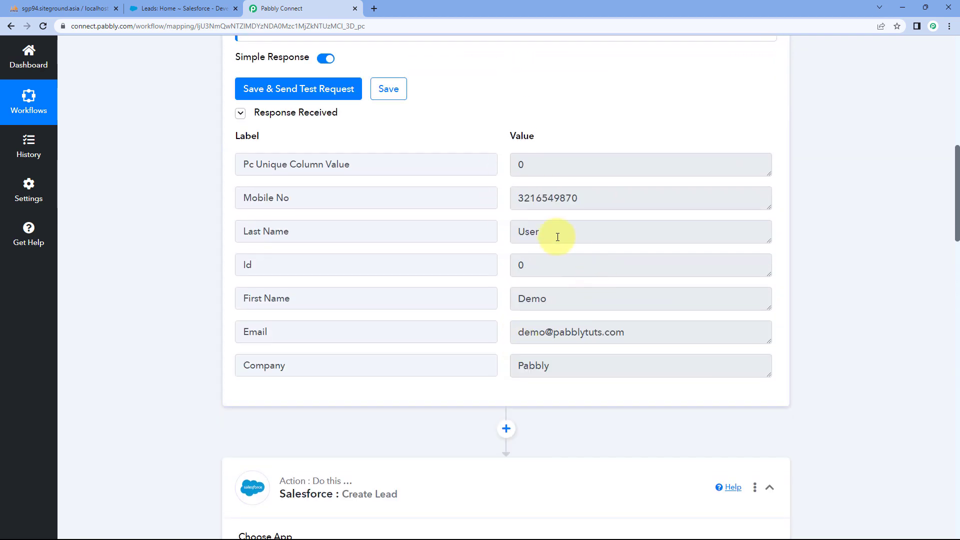
pyautogui.moveTo(557, 238); pyautogui.dragTo(493, 236)
pyautogui.click(502, 236)
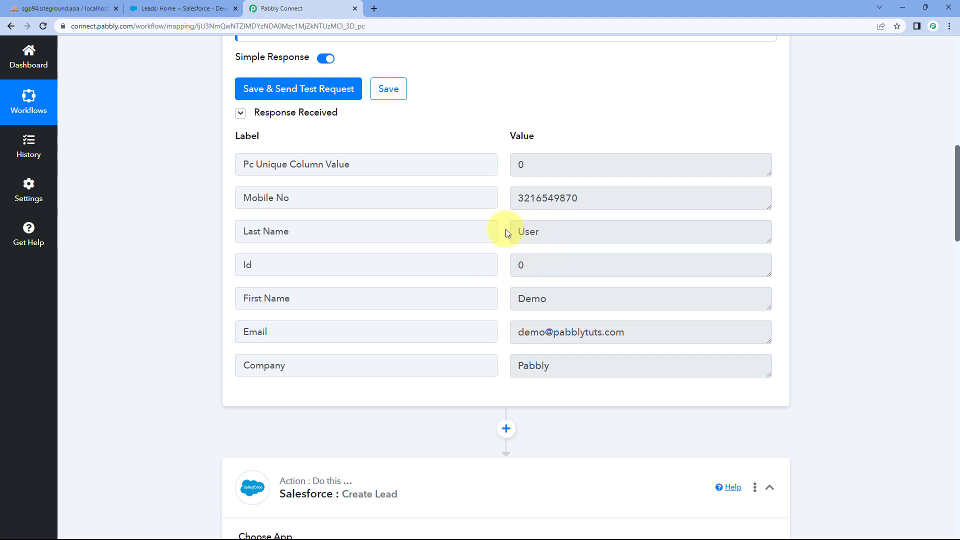
pyautogui.moveTo(542, 235); pyautogui.dragTo(503, 241)
pyautogui.click(498, 236)
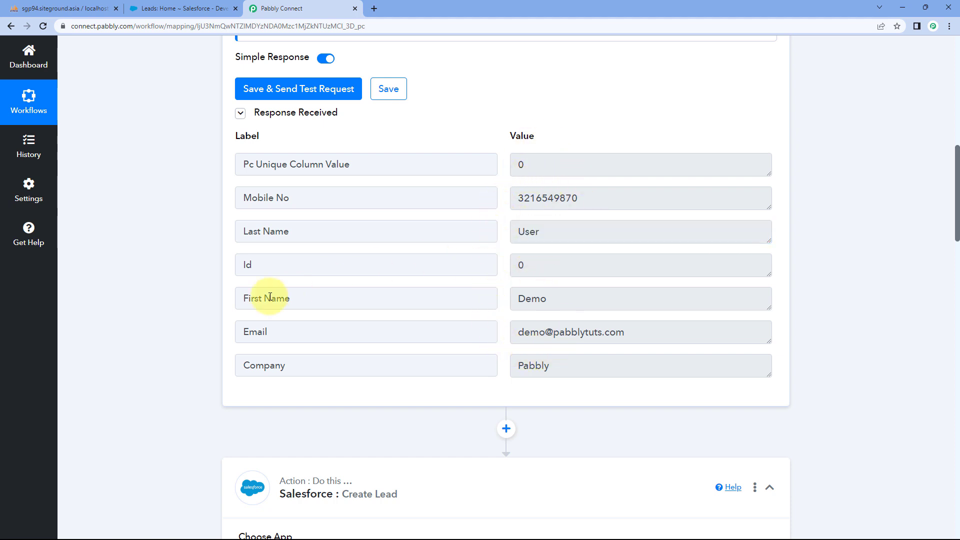
# - Map the lead's Last Name field to the MySQL step's 'Last Name : User' value
pyautogui.scroll(-4, 167, 290)
pyautogui.scroll(-6, 168, 290)
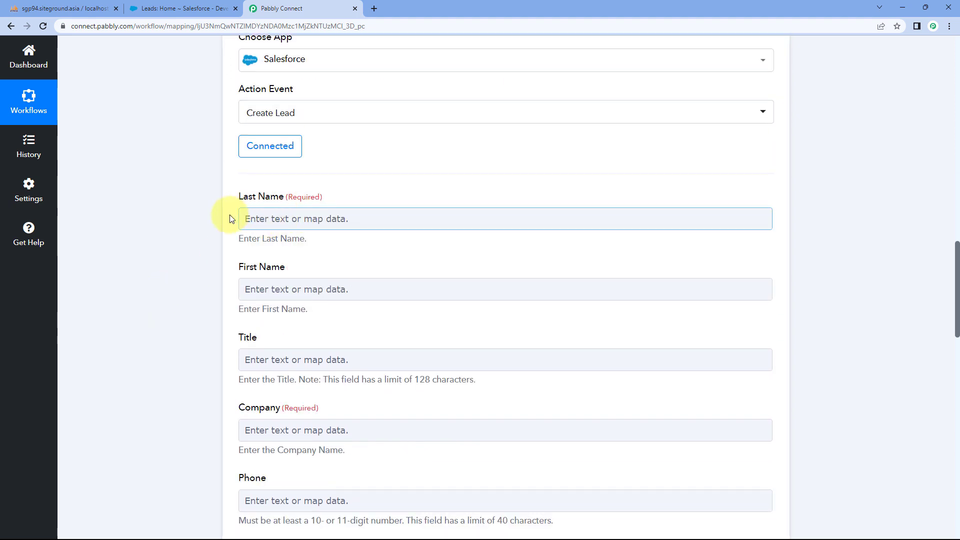
pyautogui.click(275, 219)
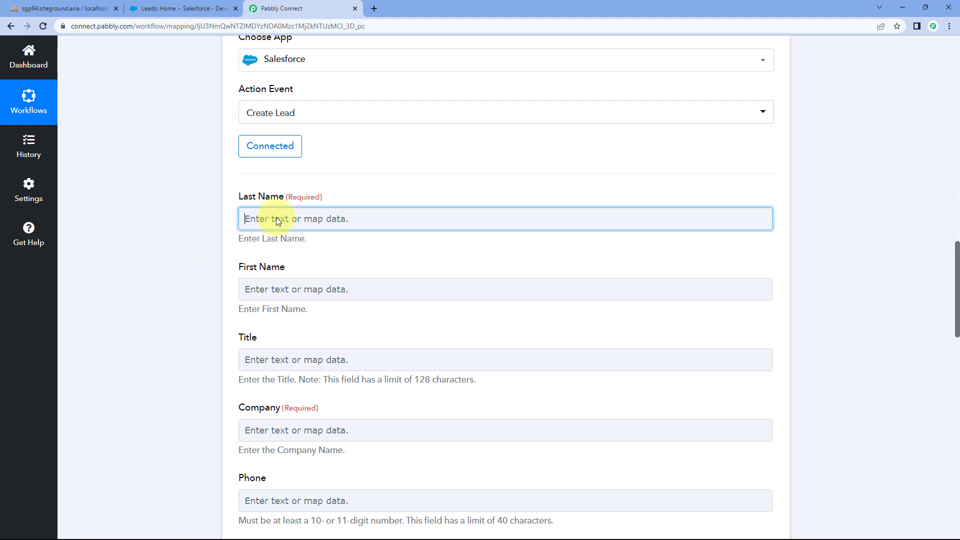
pyautogui.scroll(-2, 163, 215)
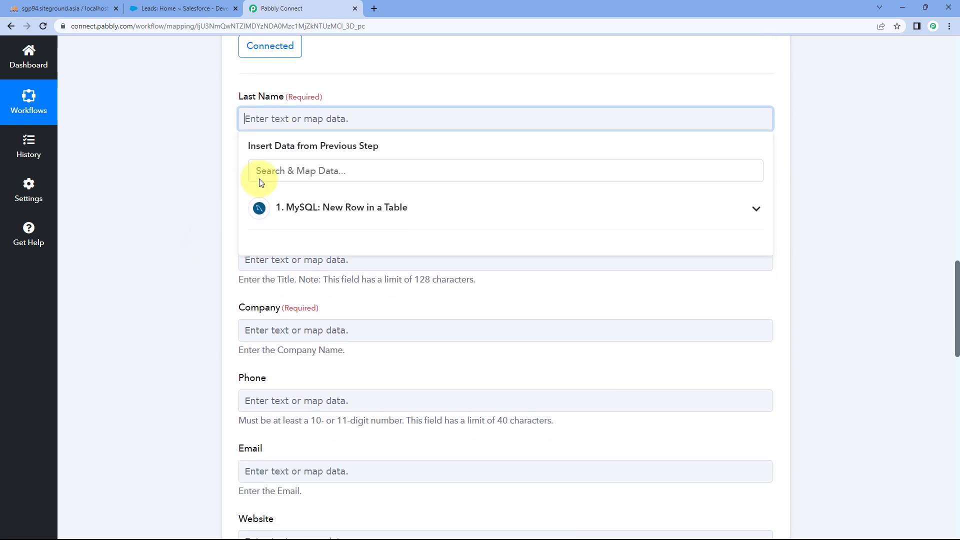
pyautogui.click(418, 214)
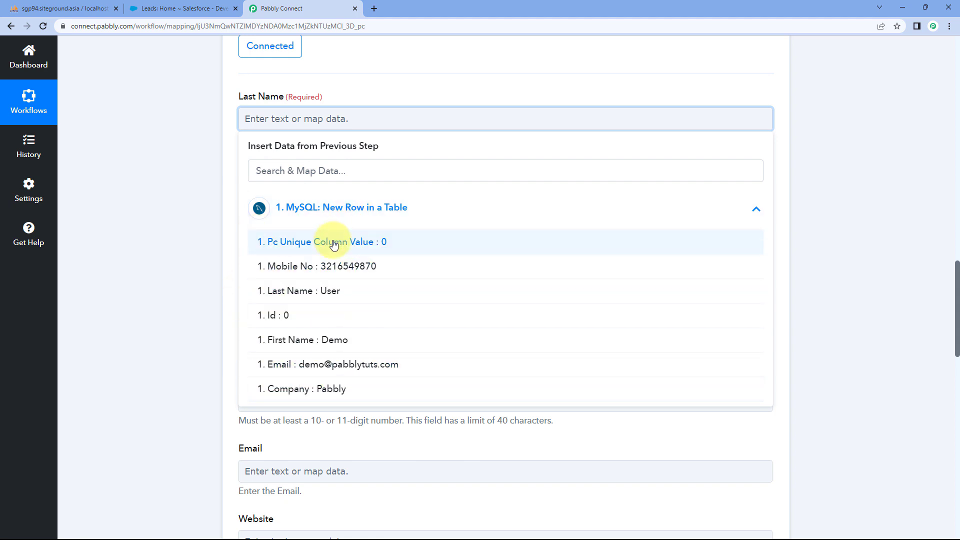
pyautogui.click(352, 296)
pyautogui.click(203, 175)
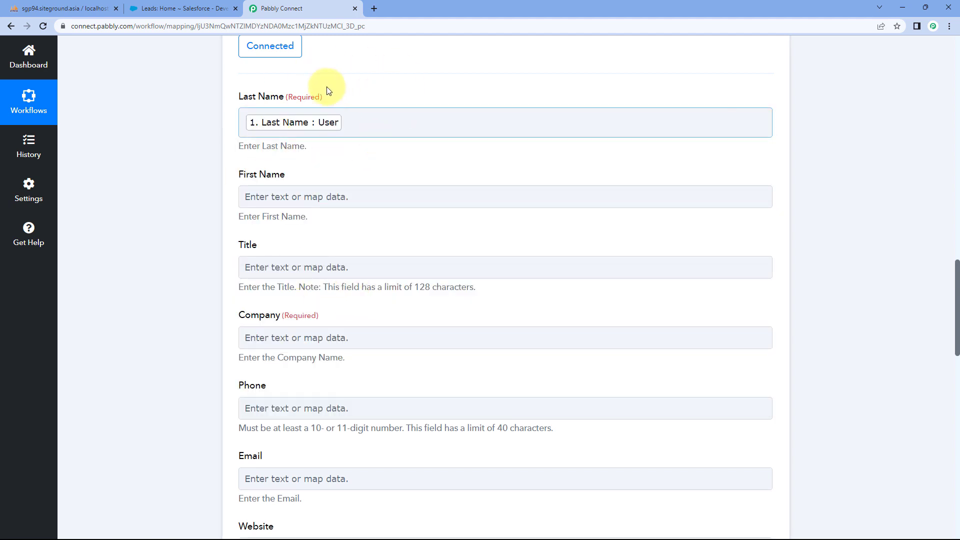
pyautogui.click(65, 8)
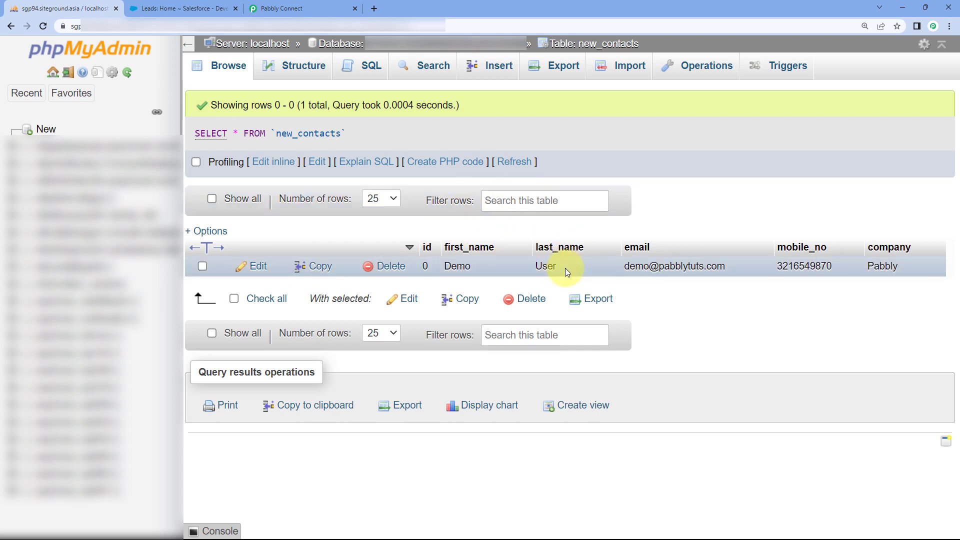
pyautogui.click(300, 8)
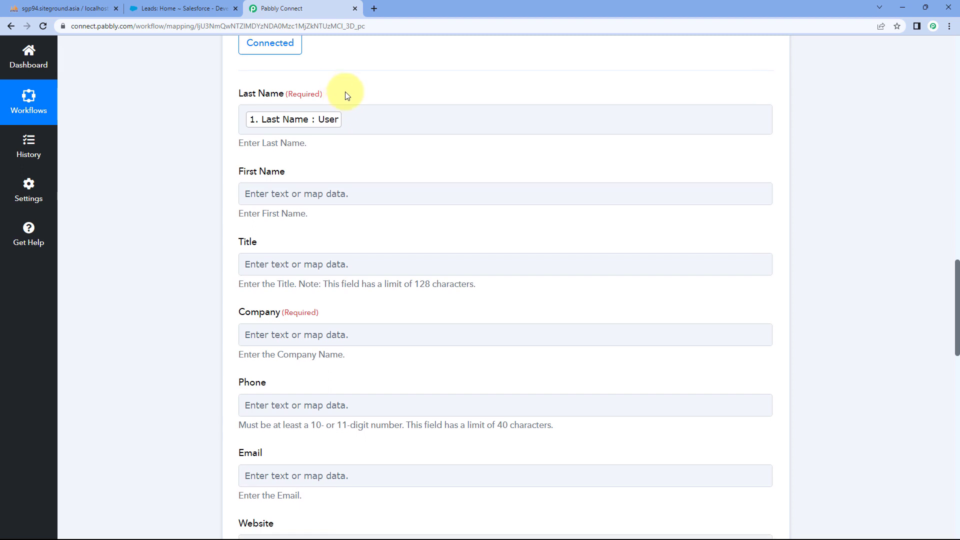
# - Map First Name to the MySQL First Name (Demo) and Company to the MySQL company (Pabbly)
pyautogui.scroll(-1, 343, 92)
pyautogui.click(369, 70)
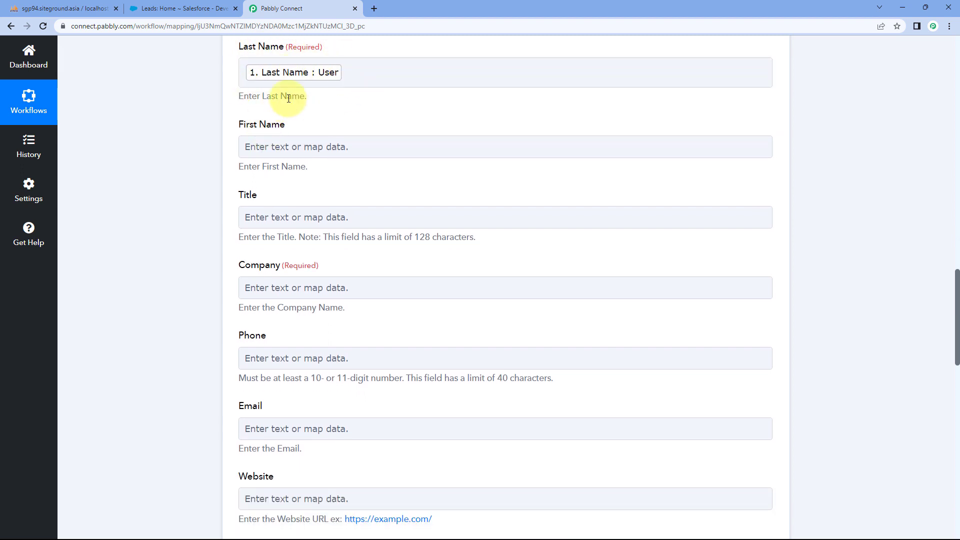
pyautogui.click(286, 150)
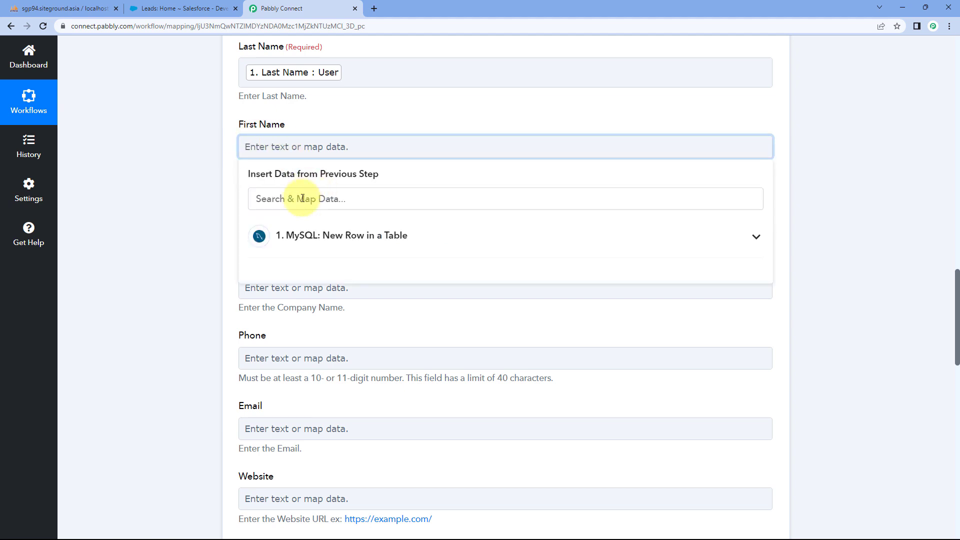
pyautogui.click(358, 239)
pyautogui.click(335, 370)
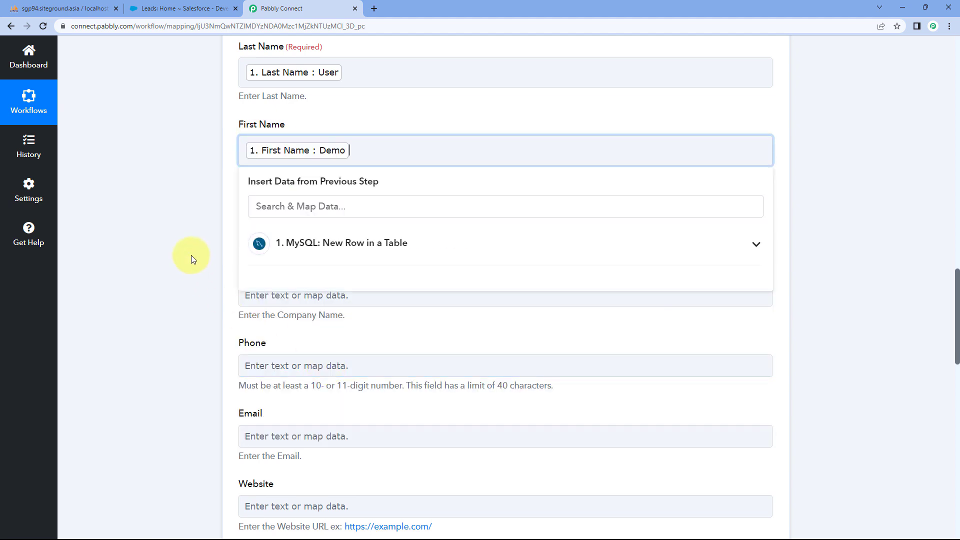
pyautogui.click(190, 252)
pyautogui.scroll(-1, 189, 252)
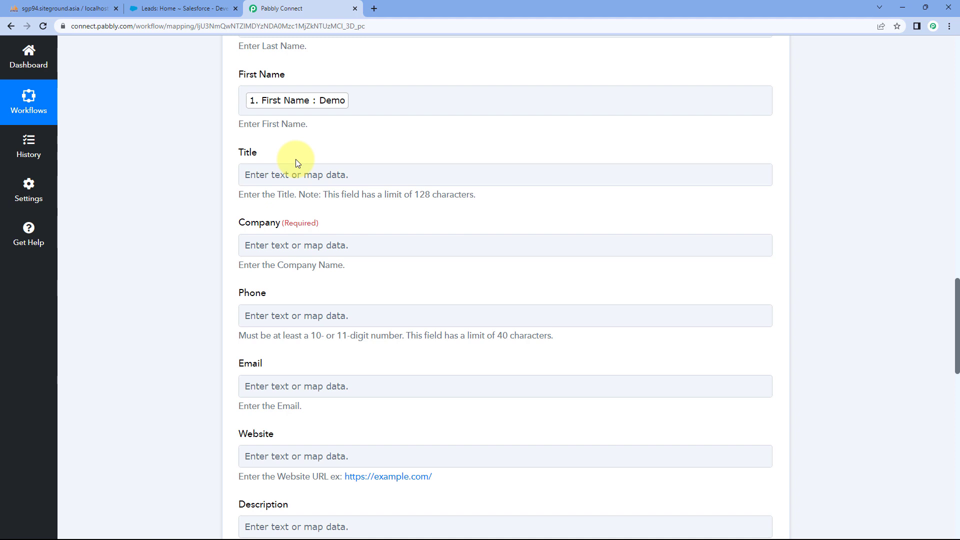
pyautogui.scroll(-2, 300, 150)
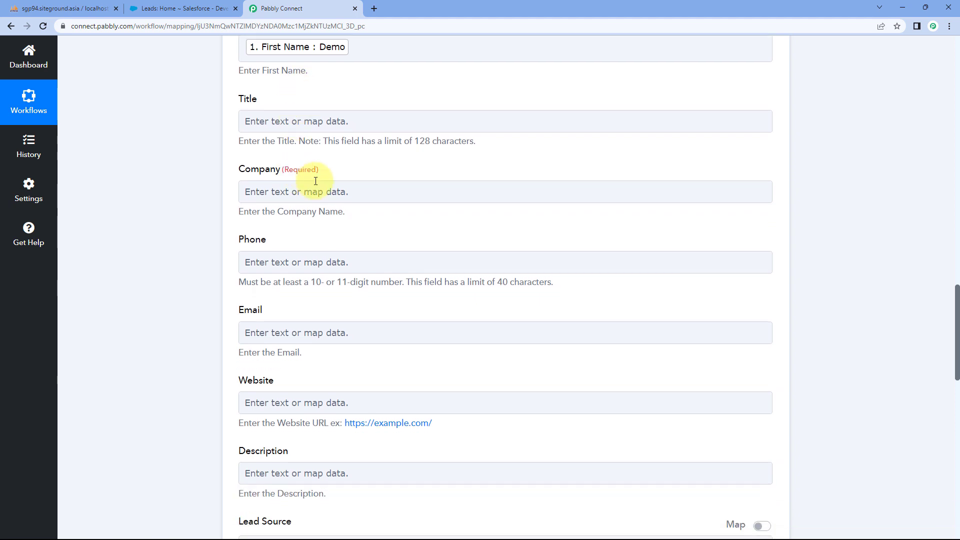
pyautogui.click(311, 144)
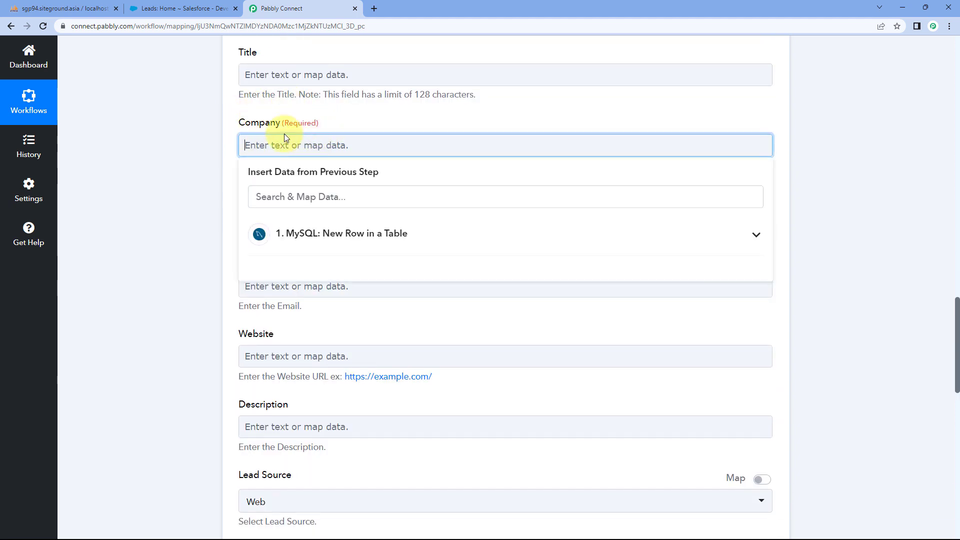
pyautogui.click(355, 251)
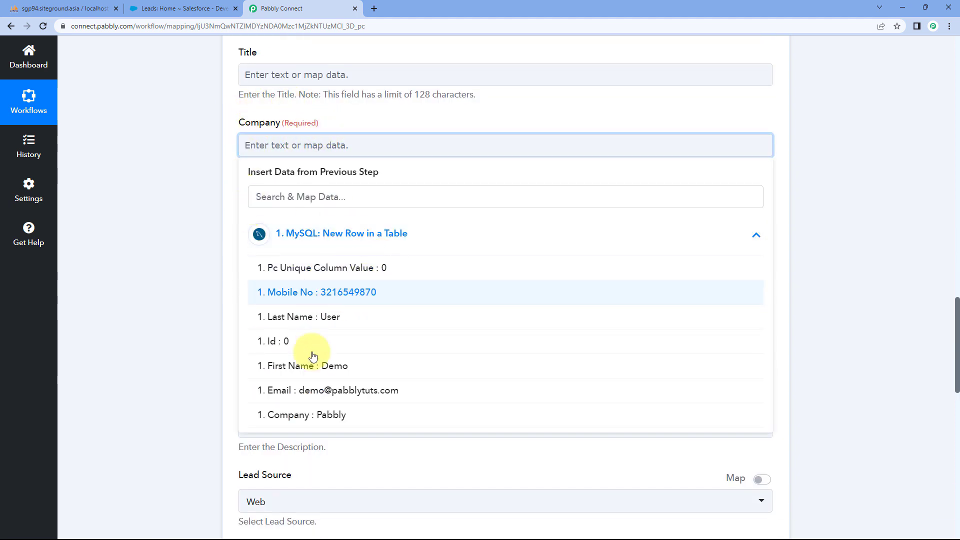
pyautogui.click(338, 418)
pyautogui.click(214, 255)
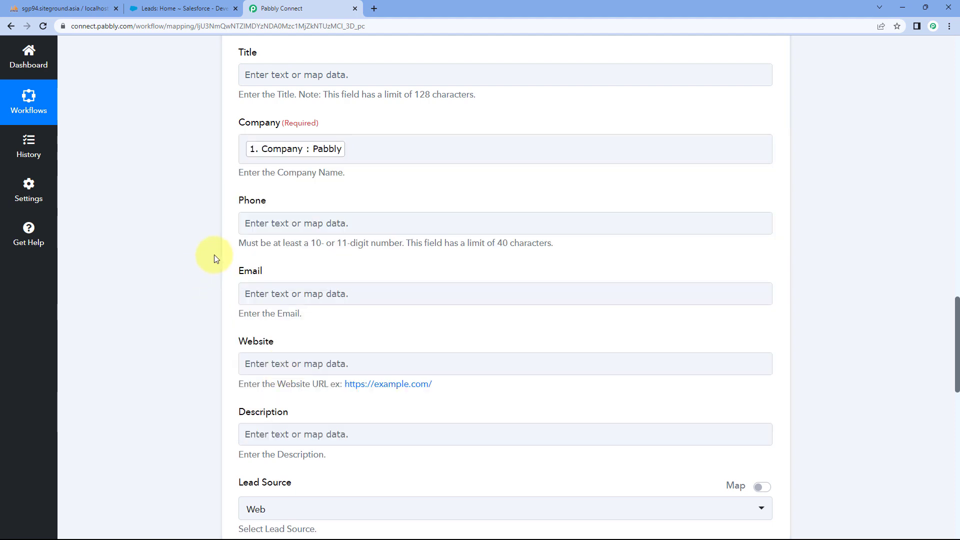
# - Map Phone to the MySQL Mobile No and Email to the MySQL email value
pyautogui.scroll(-1, 214, 254)
pyautogui.click(288, 173)
pyautogui.click(311, 281)
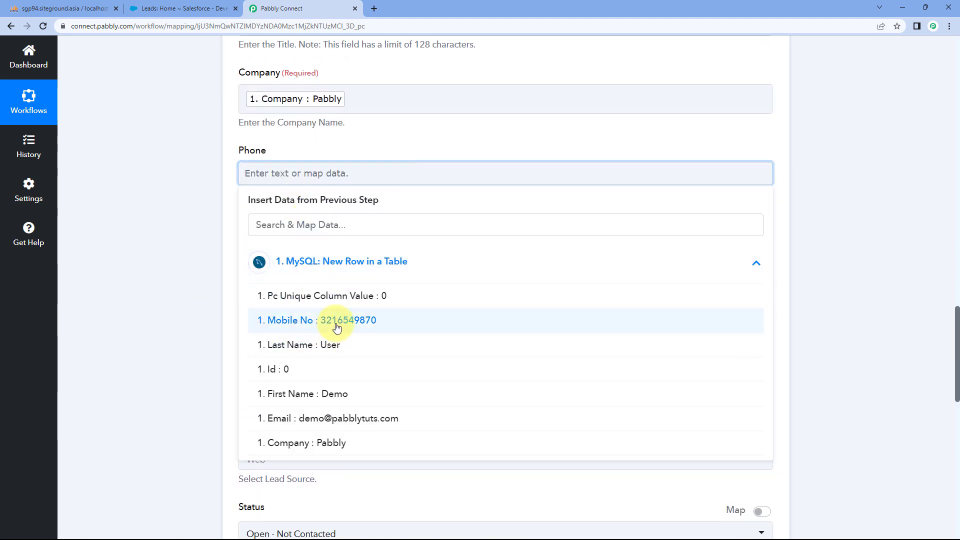
pyautogui.click(338, 326)
pyautogui.click(214, 274)
pyautogui.click(266, 251)
pyautogui.click(270, 338)
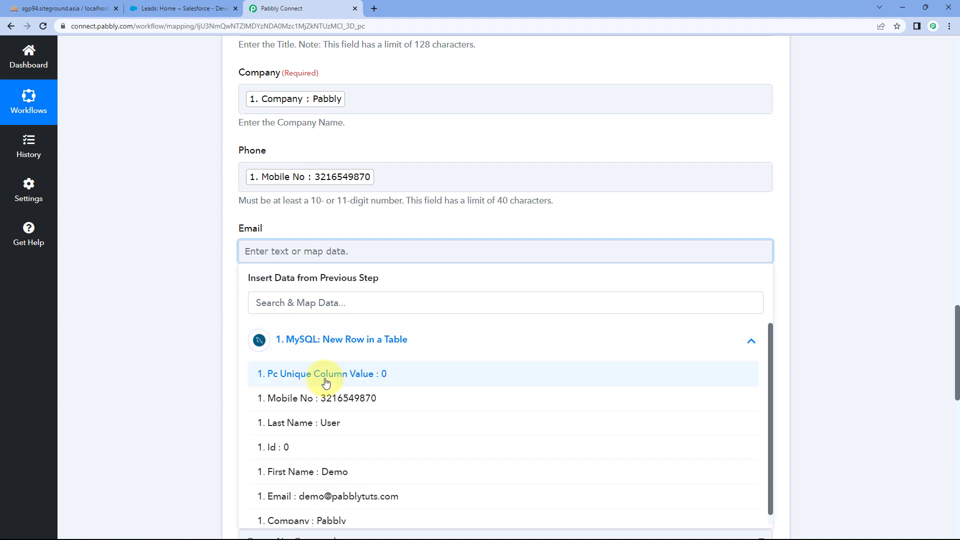
pyautogui.scroll(-1, 300, 425)
pyautogui.click(300, 489)
pyautogui.click(172, 368)
pyautogui.scroll(3, 225, 150)
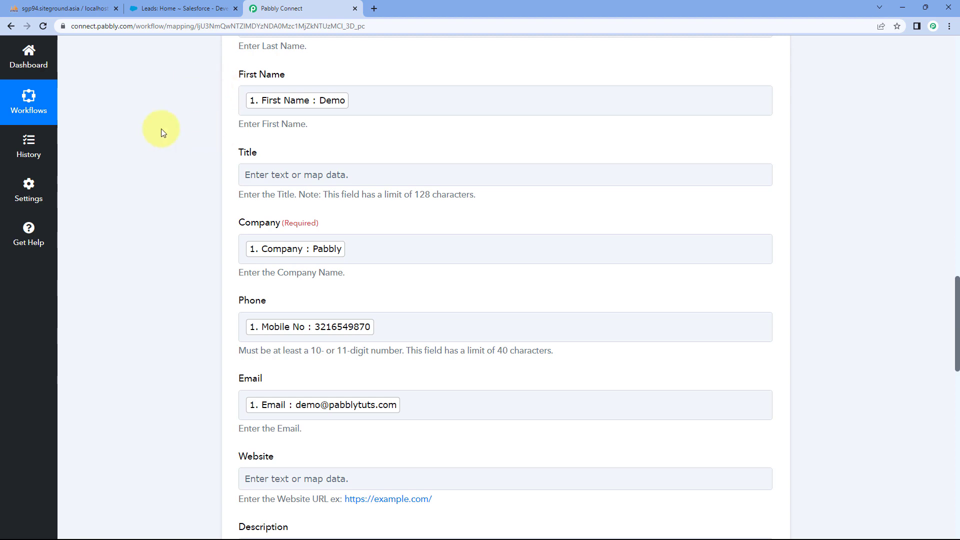
# - Set the lead's Lead Source to Web
pyautogui.scroll(-5, 194, 154)
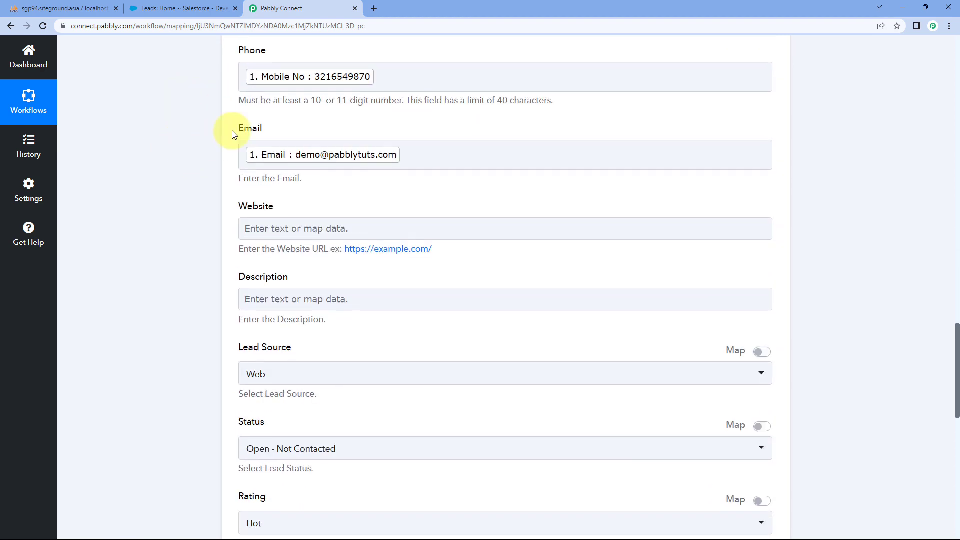
pyautogui.scroll(-2, 220, 194)
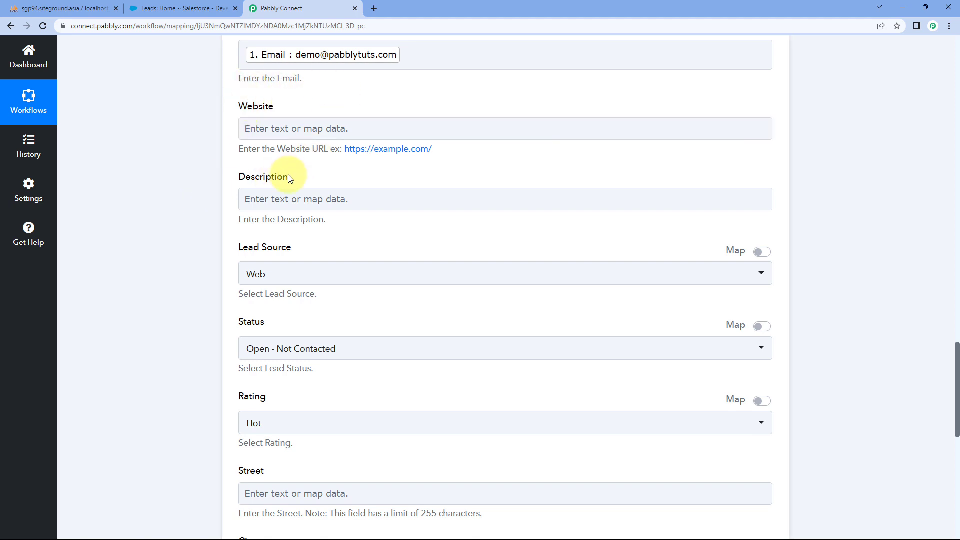
pyautogui.scroll(-2, 249, 178)
pyautogui.scroll(-3, 208, 243)
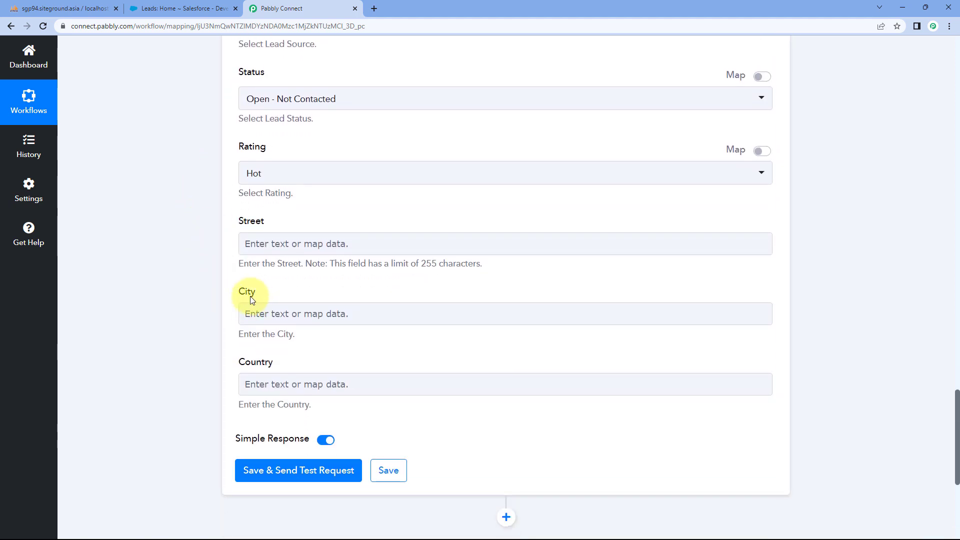
pyautogui.scroll(3, 250, 266)
pyautogui.scroll(1, 281, 196)
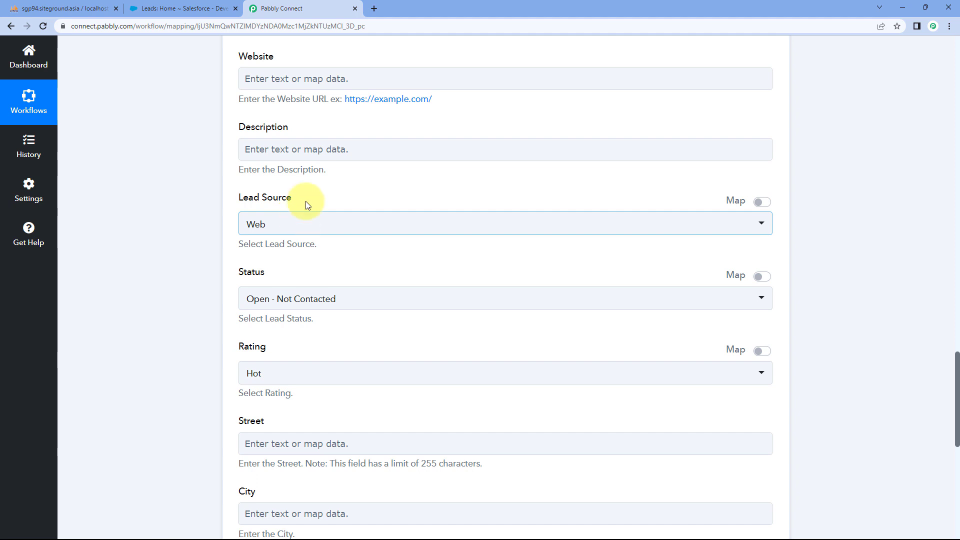
pyautogui.scroll(2, 305, 195)
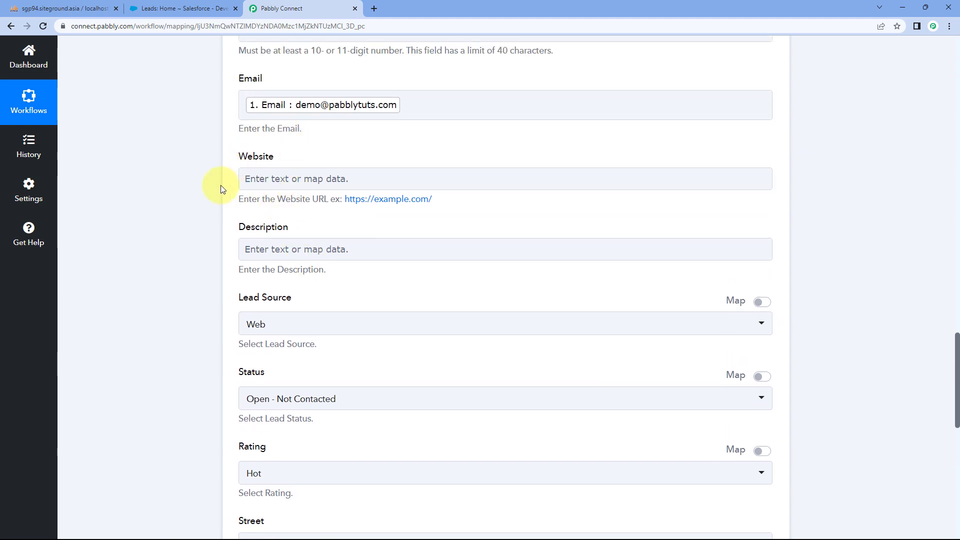
pyautogui.scroll(-2, 210, 170)
pyautogui.scroll(-2, 240, 170)
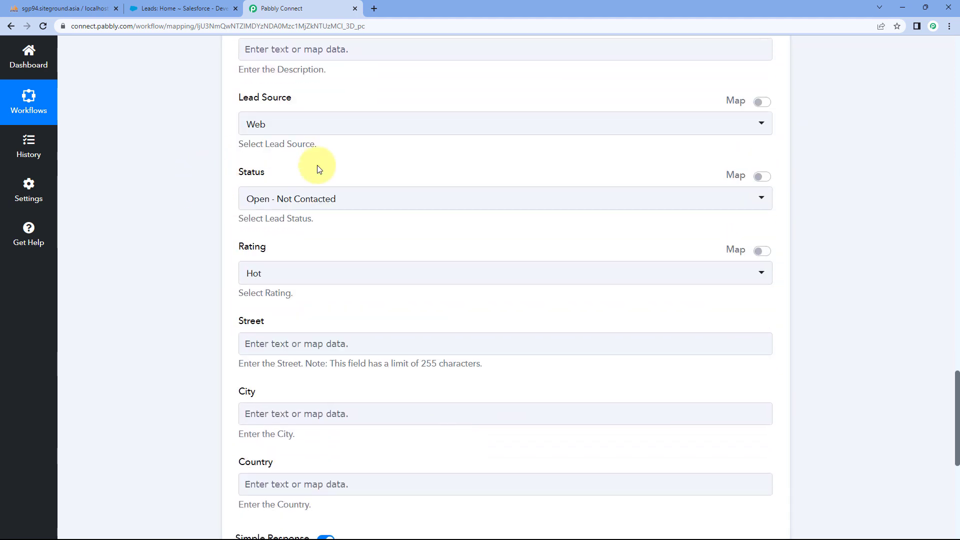
pyautogui.click(326, 125)
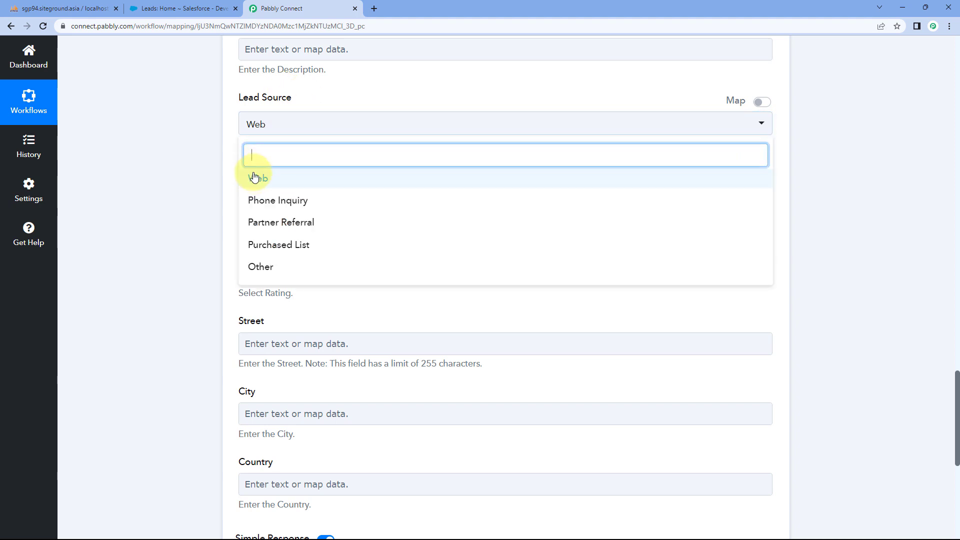
pyautogui.click(284, 180)
# - Set the lead's Status to Open - Not Contacted and review the remaining fields
pyautogui.click(317, 209)
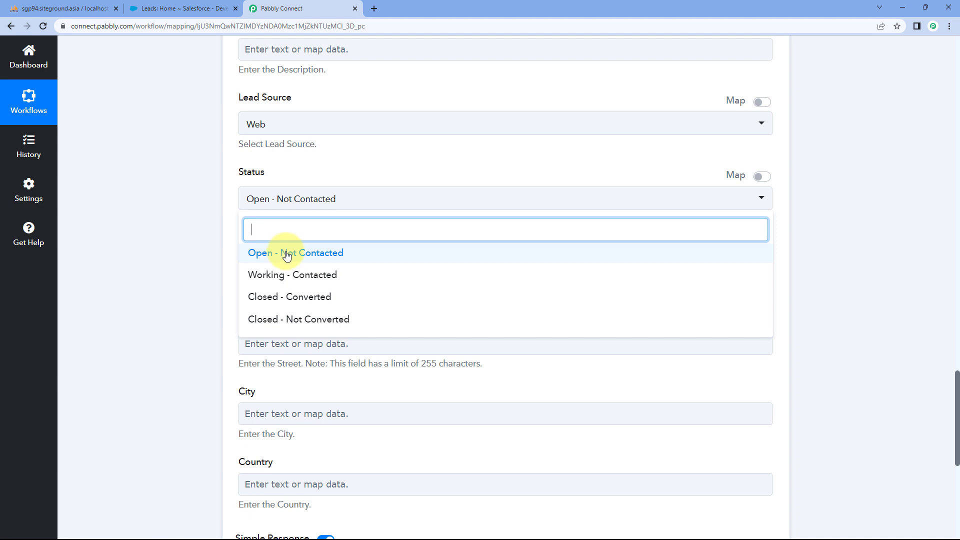
pyautogui.click(286, 255)
pyautogui.scroll(-1, 214, 233)
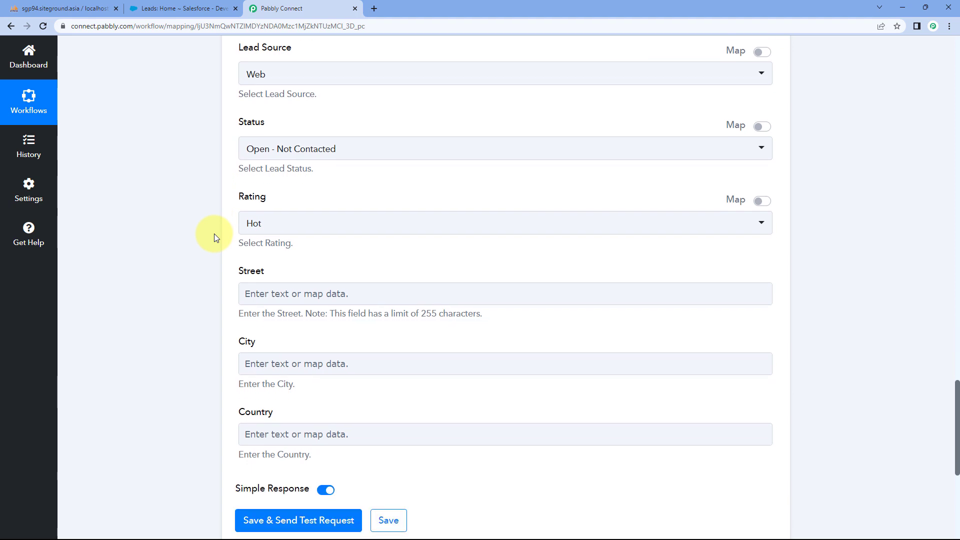
pyautogui.scroll(-2, 197, 216)
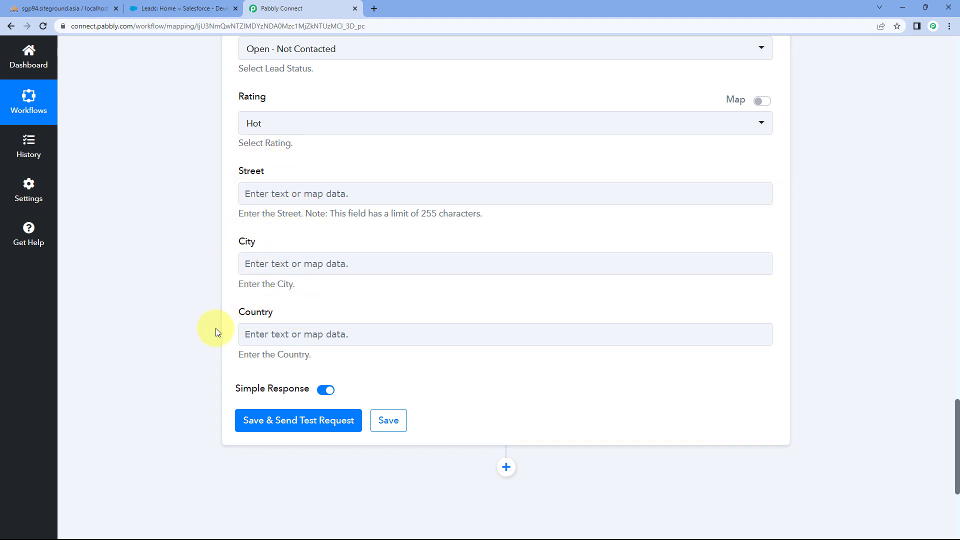
pyautogui.scroll(-2, 216, 330)
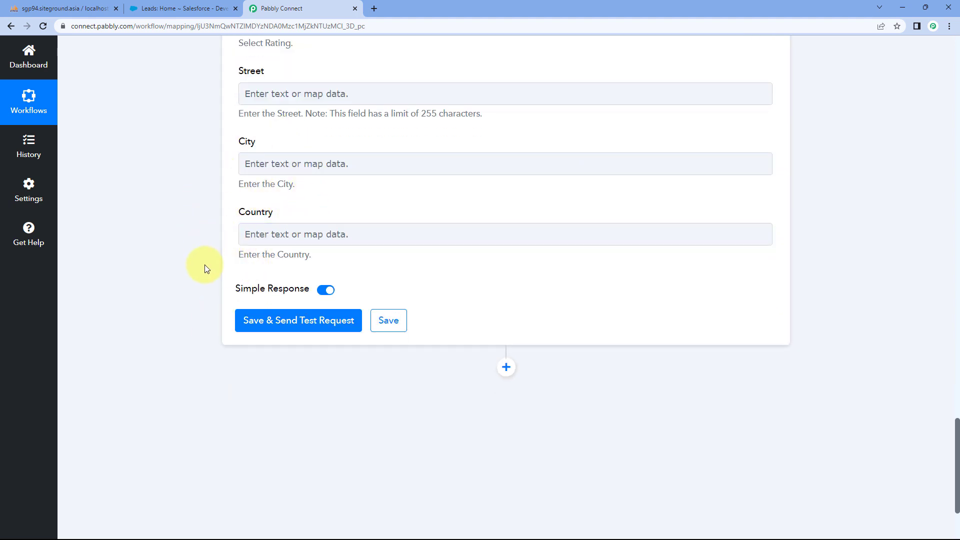
pyautogui.scroll(-1, 199, 275)
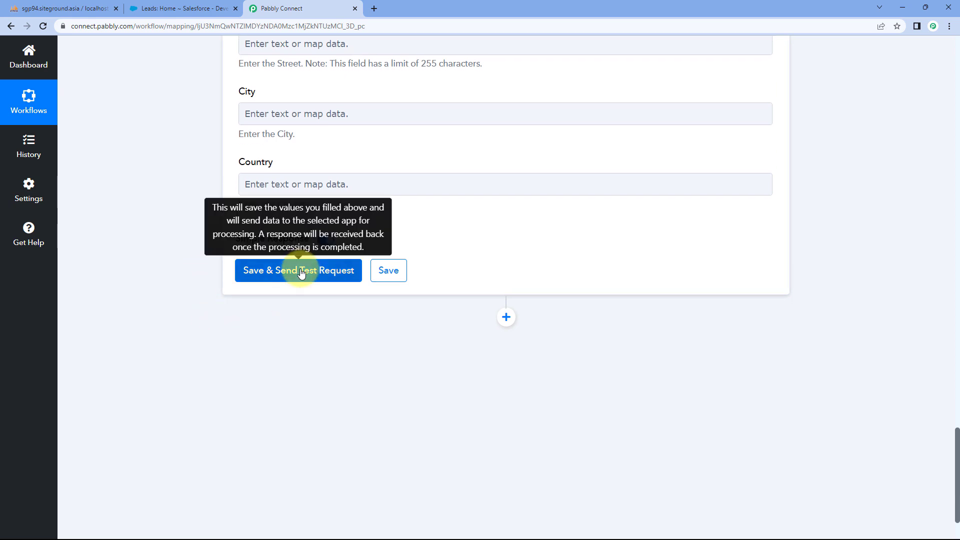
# - Save the Create Lead step, send a test that returns a successful lead Id, then switch to Salesforce Leads
pyautogui.click(302, 273)
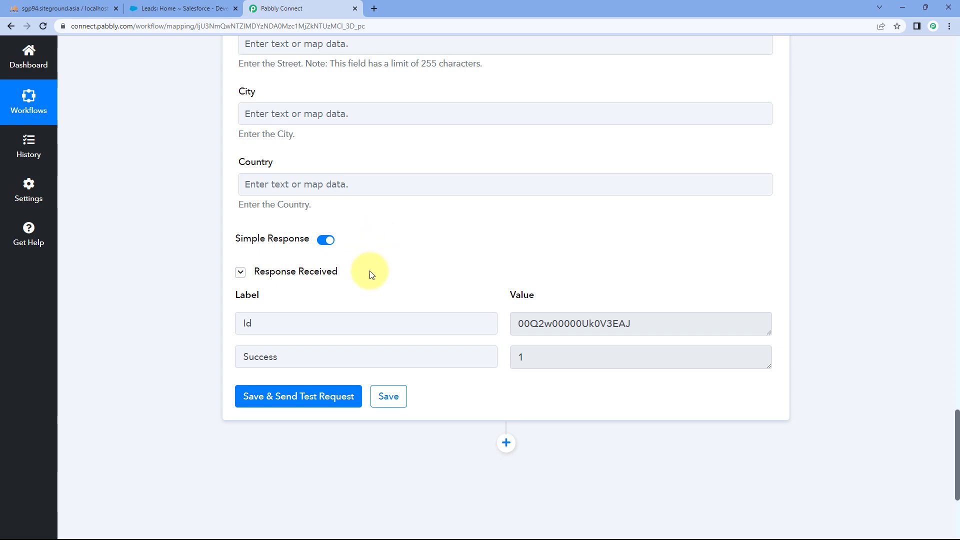
pyautogui.scroll(4, 419, 266)
pyautogui.scroll(13, 420, 265)
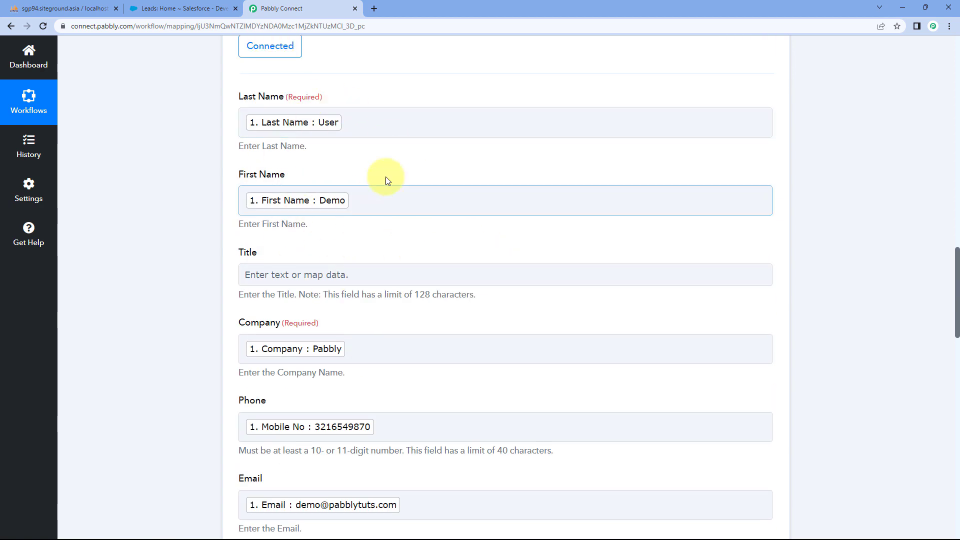
pyautogui.scroll(1, 438, 196)
pyautogui.scroll(2, 440, 198)
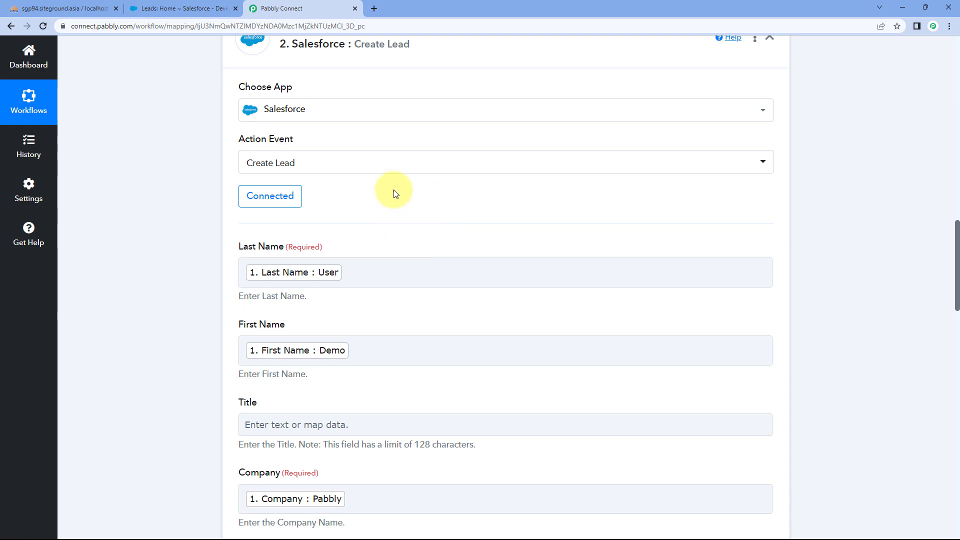
pyautogui.click(181, 9)
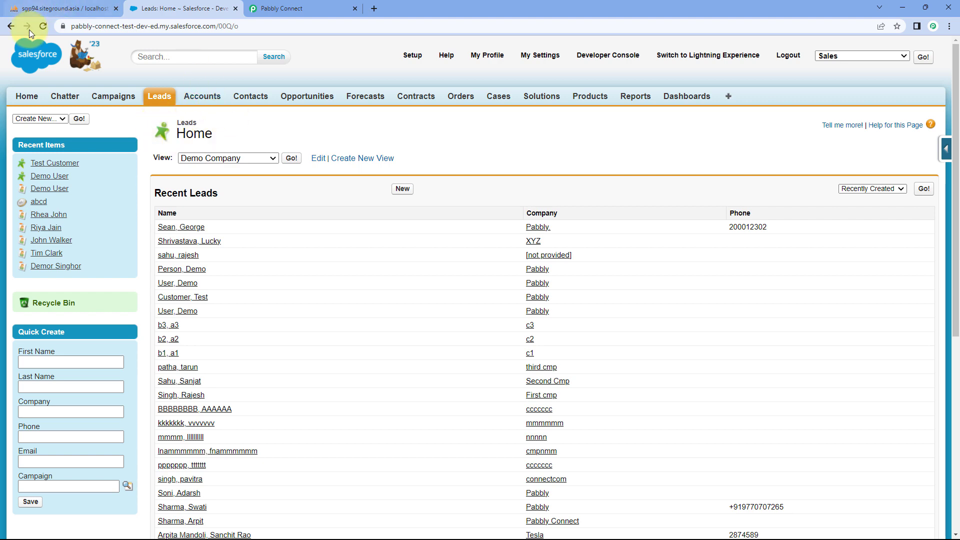
# - Reload Salesforce Leads, open the new Pabbly lead and check its name, phone and email
pyautogui.click(44, 27)
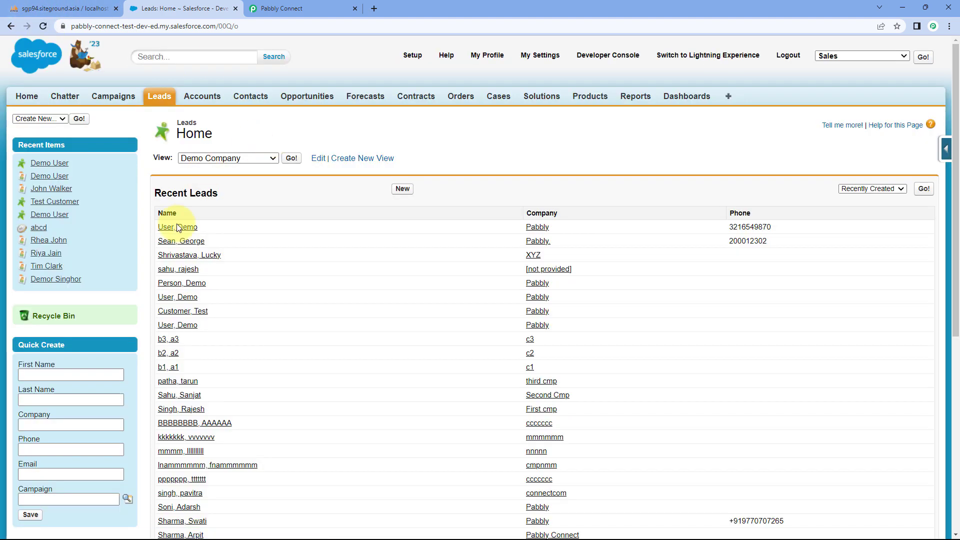
pyautogui.click(189, 227)
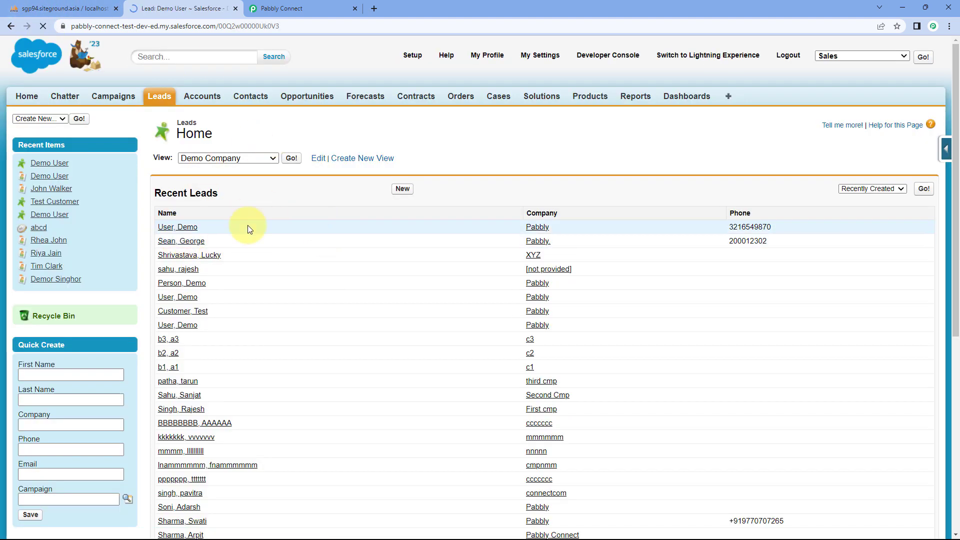
pyautogui.scroll(-1, 320, 252)
pyautogui.scroll(-2, 319, 252)
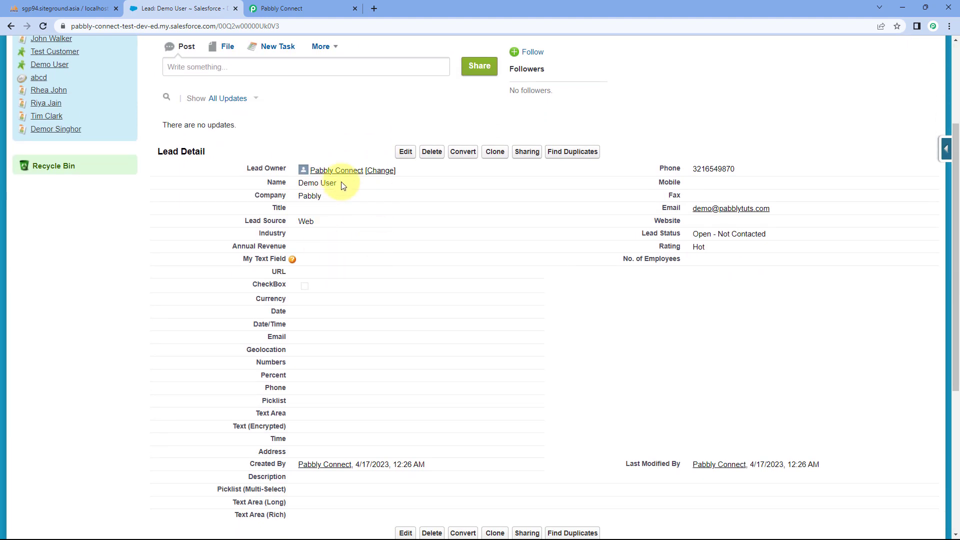
pyautogui.moveTo(340, 183); pyautogui.dragTo(297, 220)
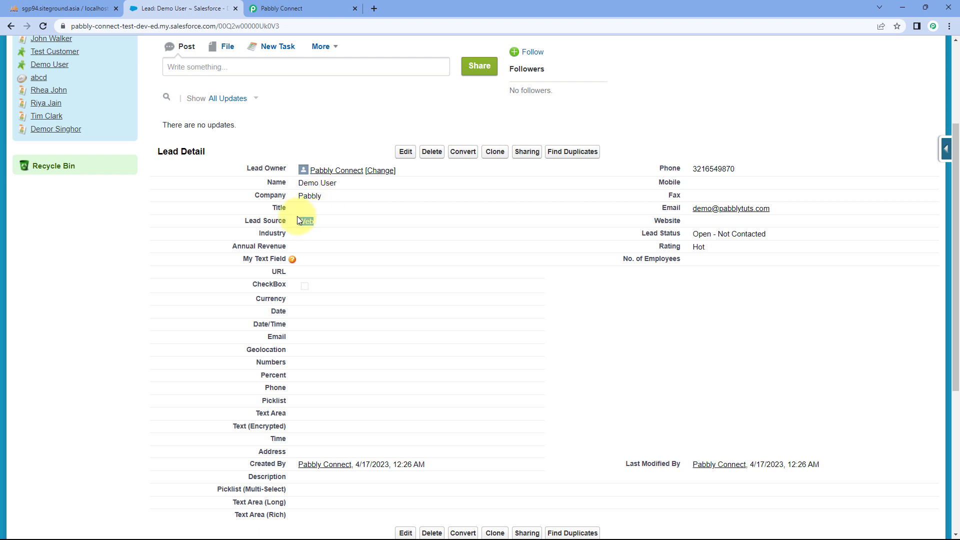
pyautogui.click(336, 224)
pyautogui.moveTo(735, 168); pyautogui.dragTo(685, 175)
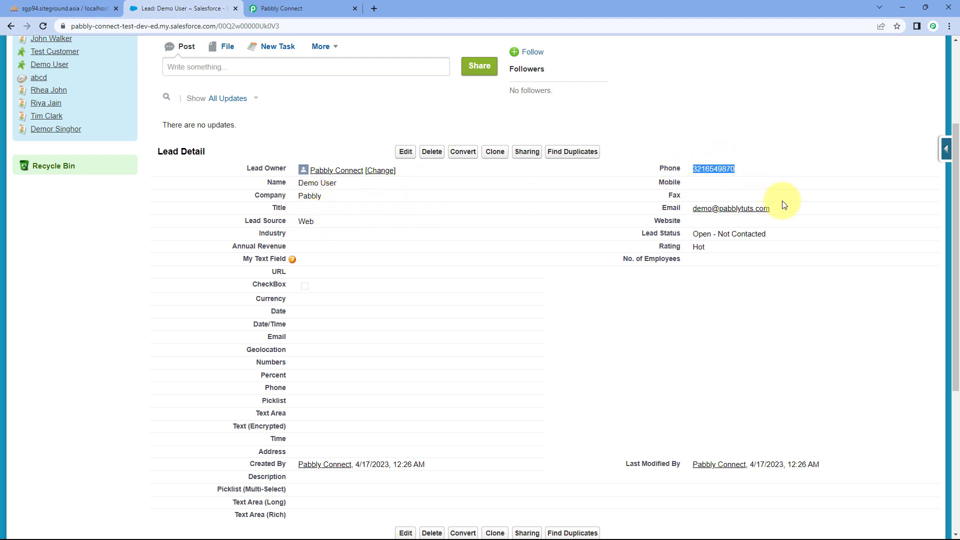
pyautogui.moveTo(778, 210); pyautogui.dragTo(687, 211)
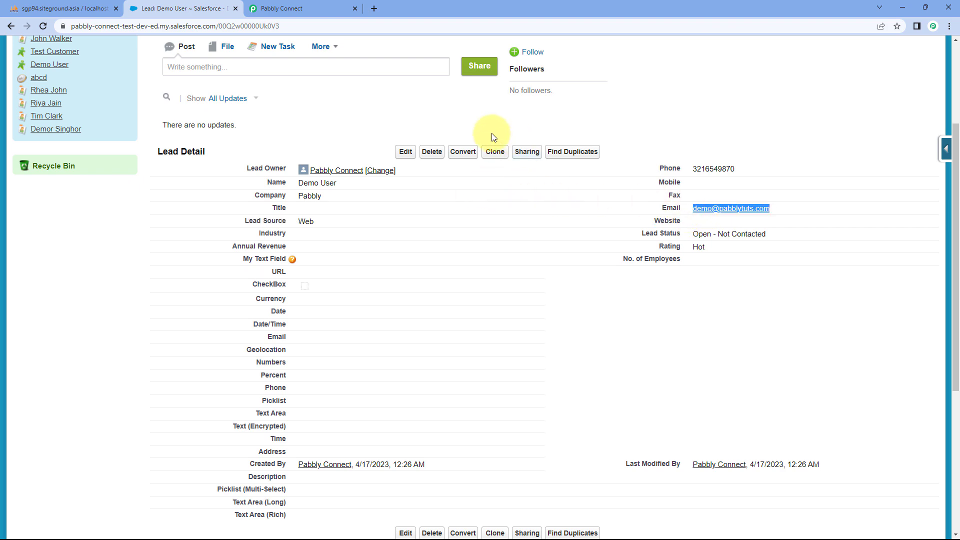
pyautogui.click(276, 8)
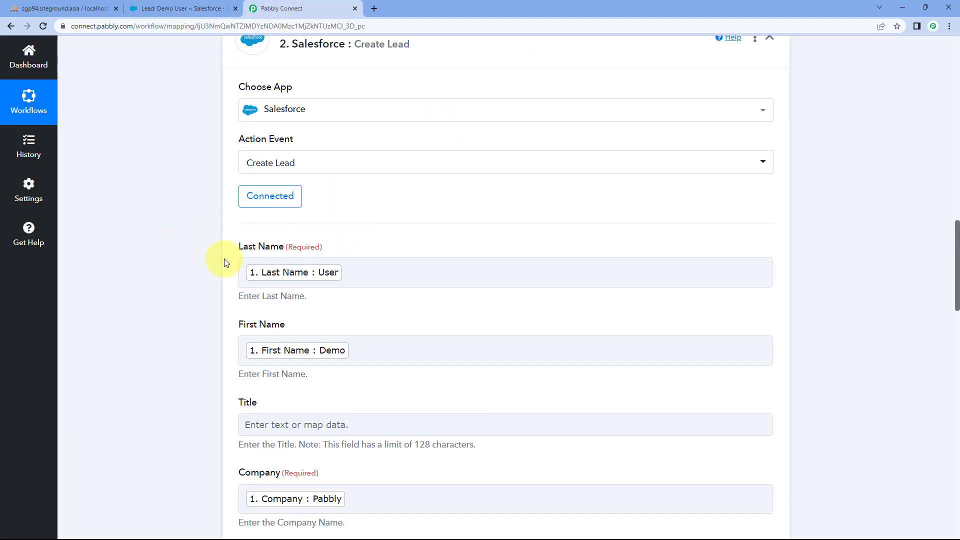
# - Collapse the MySQL trigger step in the Pabbly workflow, then bring up phpMyAdmin's new_contacts table
pyautogui.click(155, 9)
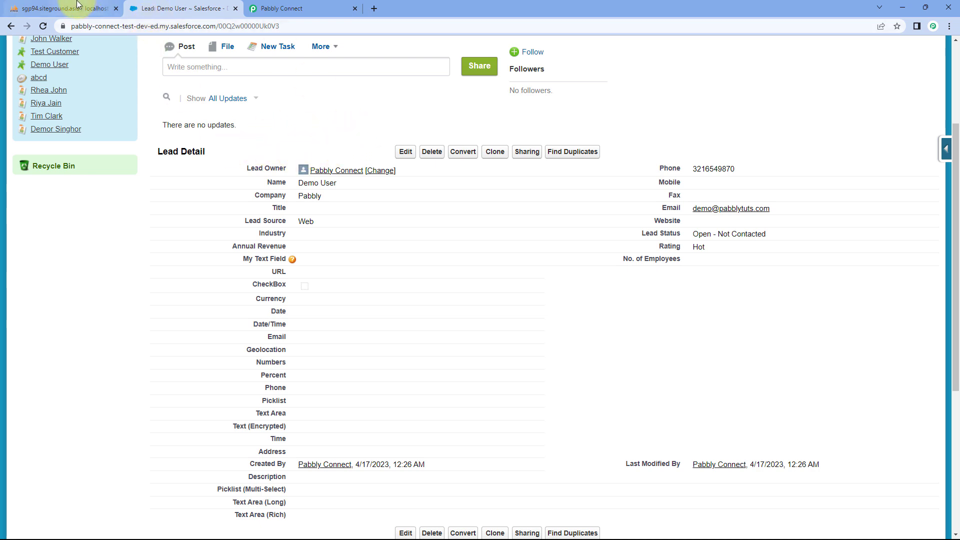
pyautogui.click(64, 9)
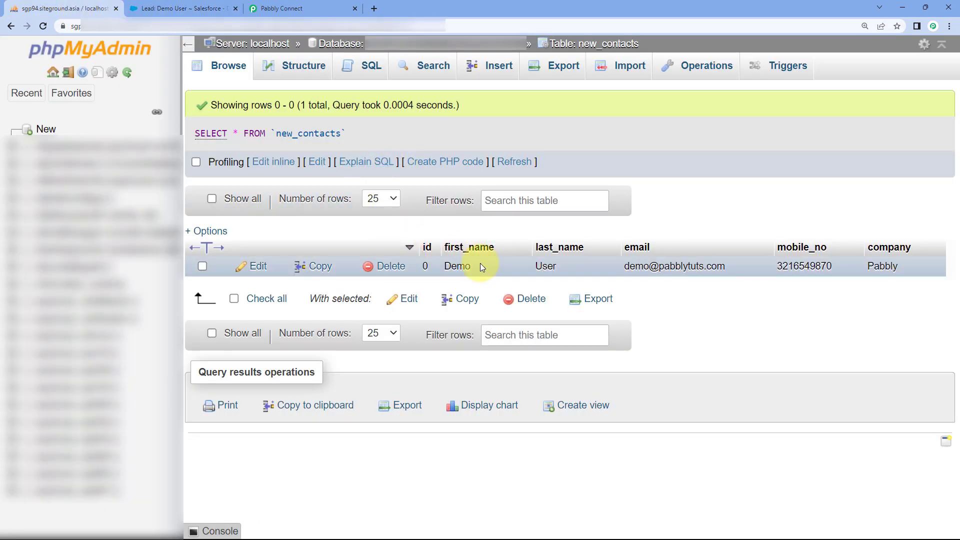
pyautogui.click(212, 7)
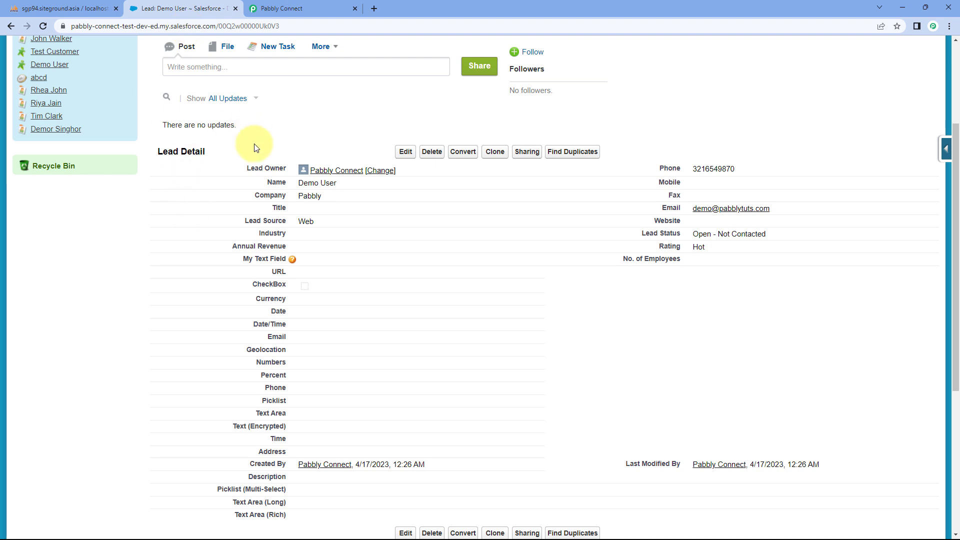
pyautogui.click(304, 7)
pyautogui.scroll(5, 717, 210)
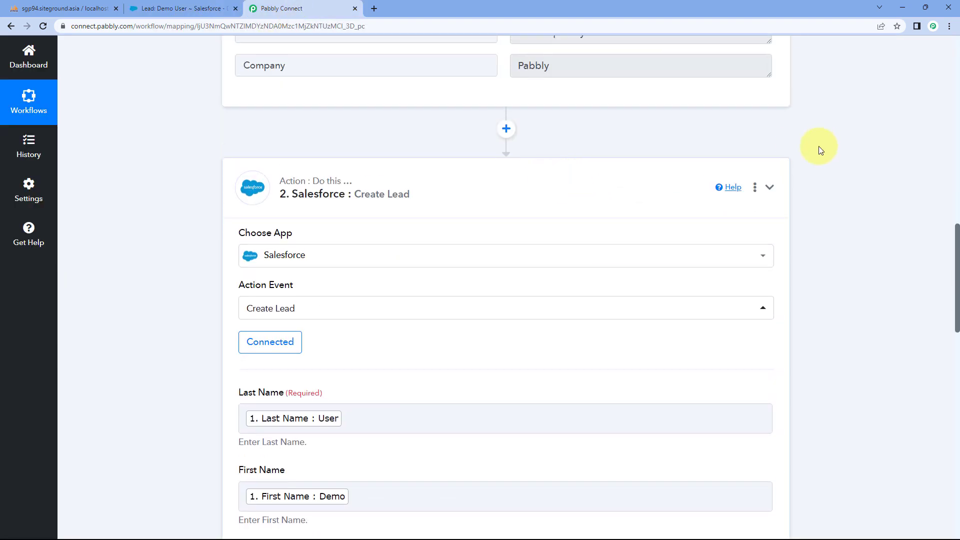
pyautogui.scroll(10, 805, 165)
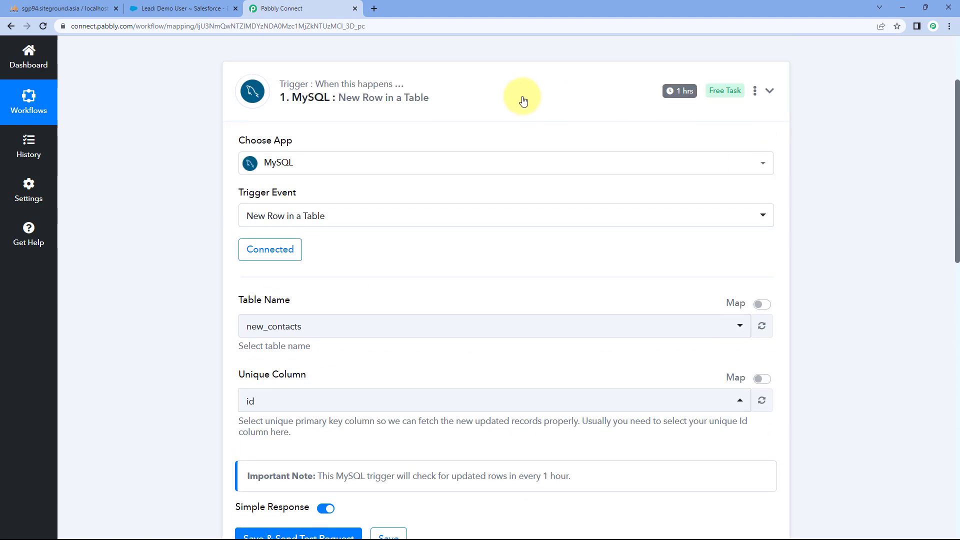
pyautogui.click(521, 100)
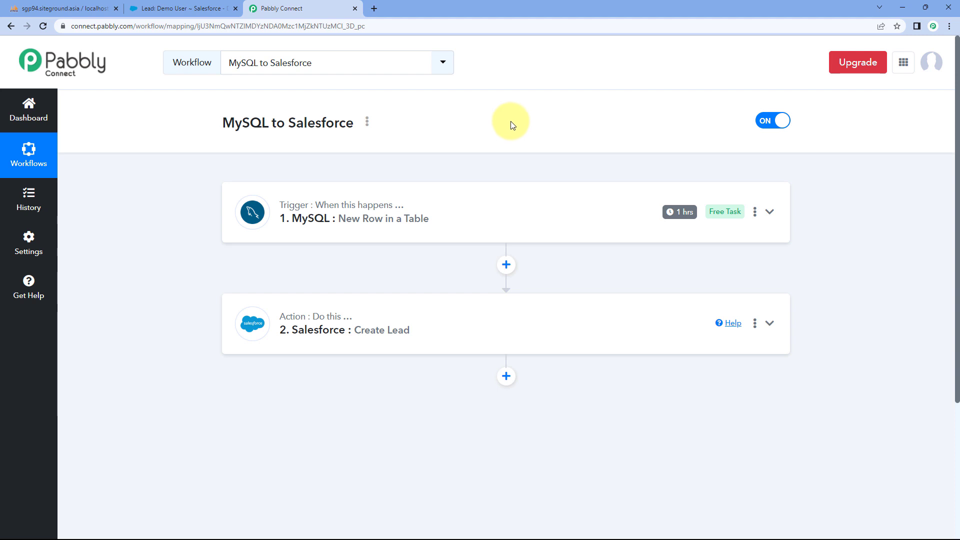
pyautogui.click(96, 4)
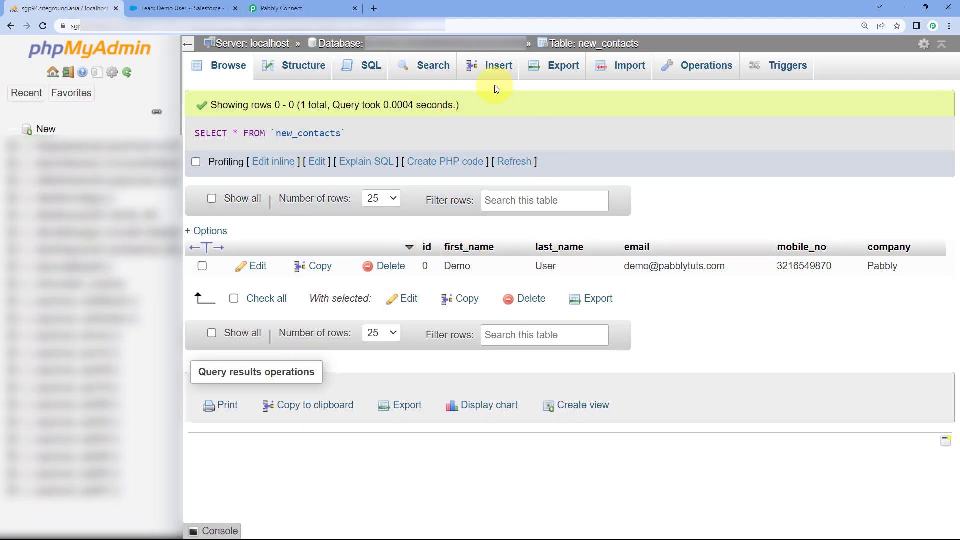
# - Open the new_contacts insert form and enter first name, last name 'User' and a test email
pyautogui.click(484, 66)
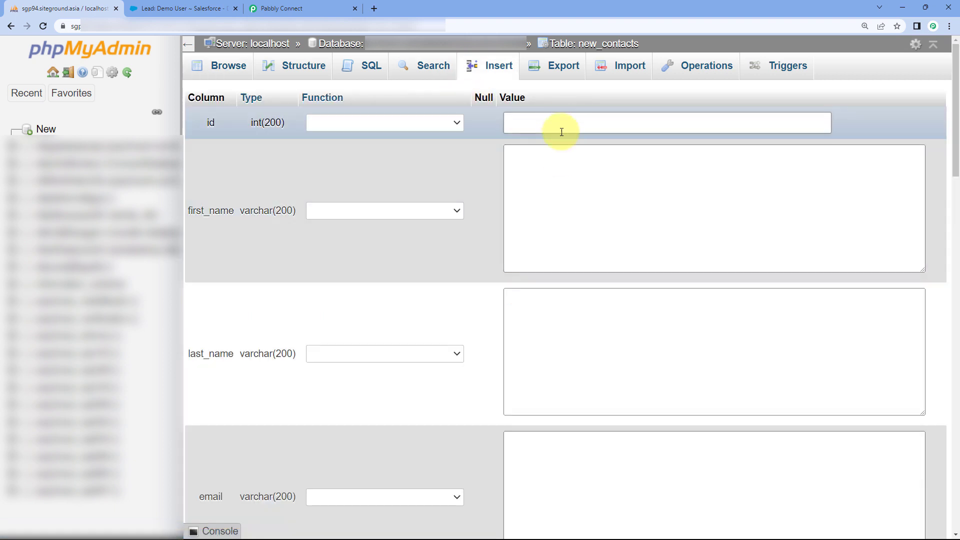
pyautogui.click(567, 155)
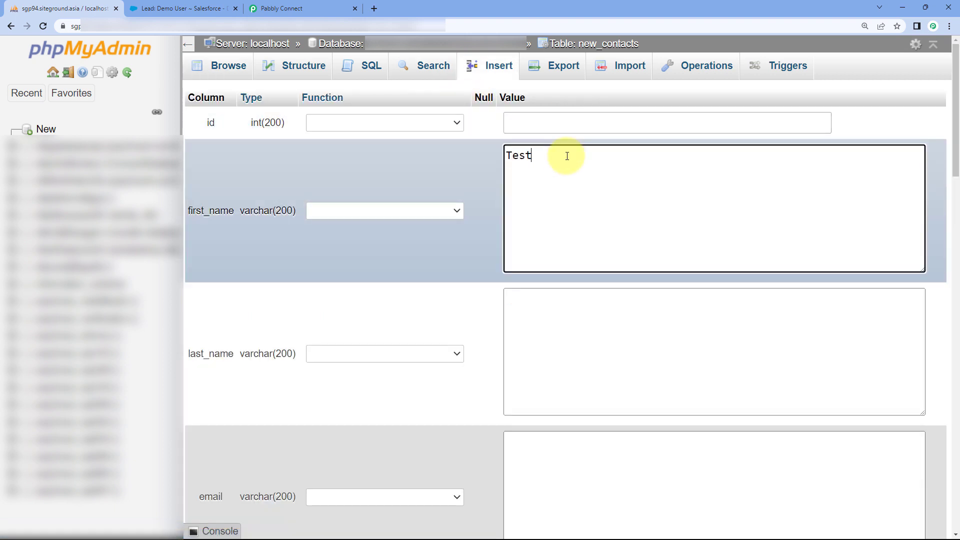
pyautogui.click(567, 321)
pyautogui.write('Use')
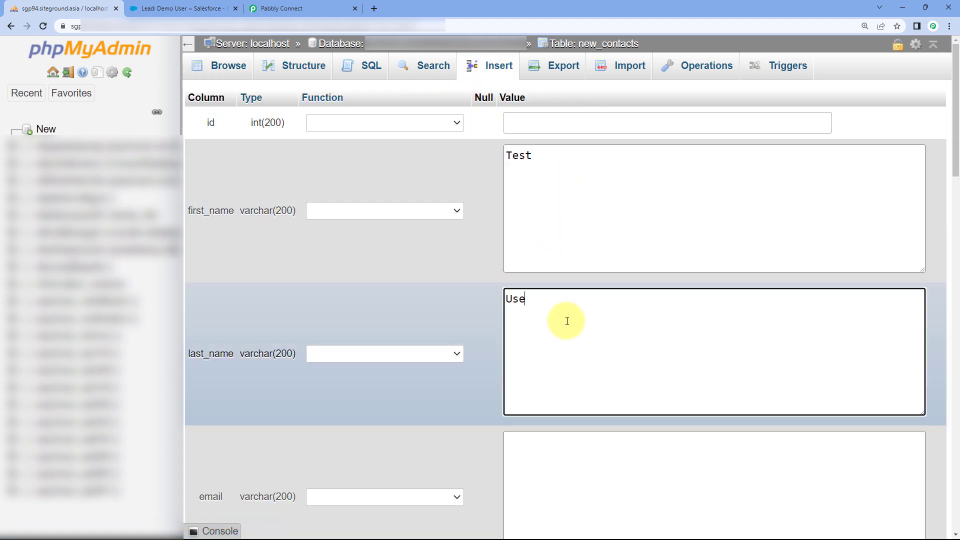
pyautogui.write('r')
pyautogui.scroll(-4, 567, 323)
pyautogui.click(567, 332)
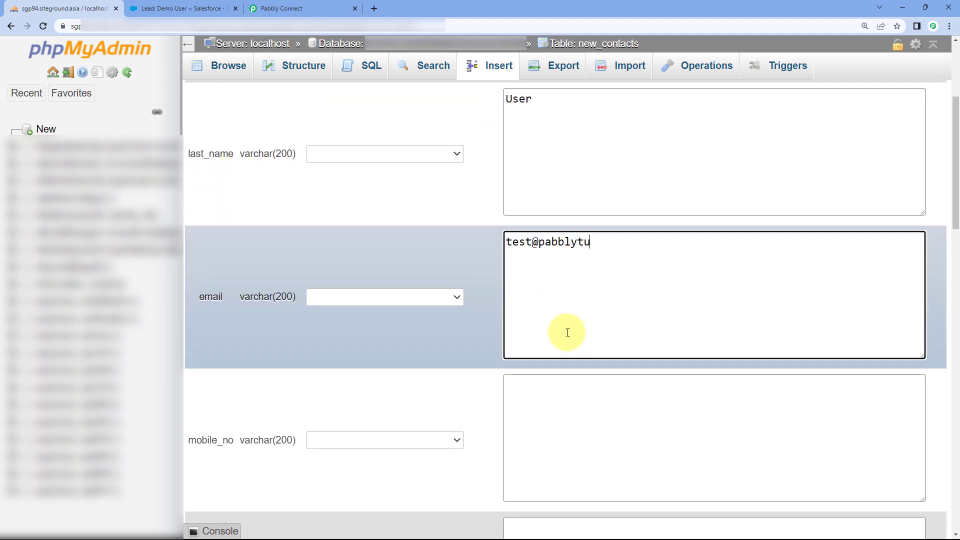
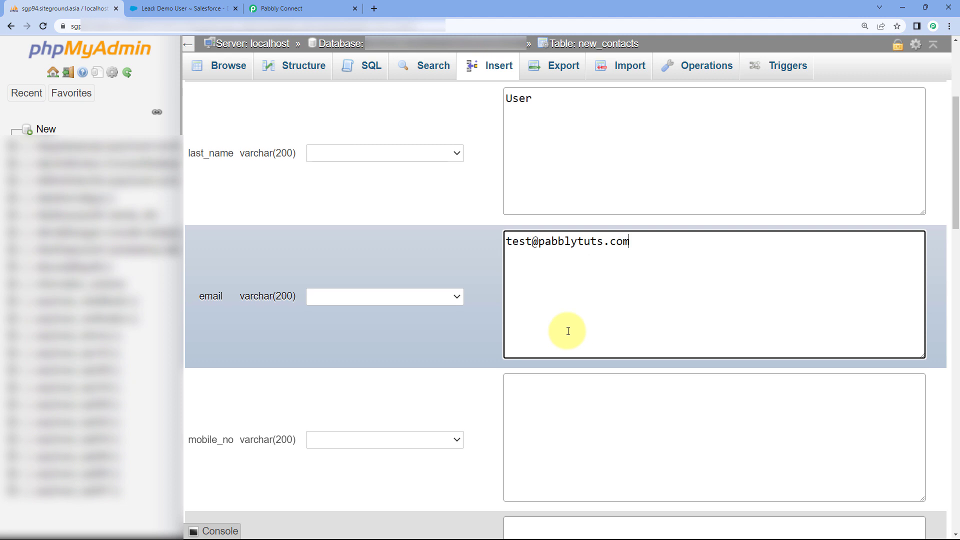
# - Fill in the mobile number and company 'Pabbly Connect', then save the new row
pyautogui.scroll(-3, 567, 320)
pyautogui.click(573, 270)
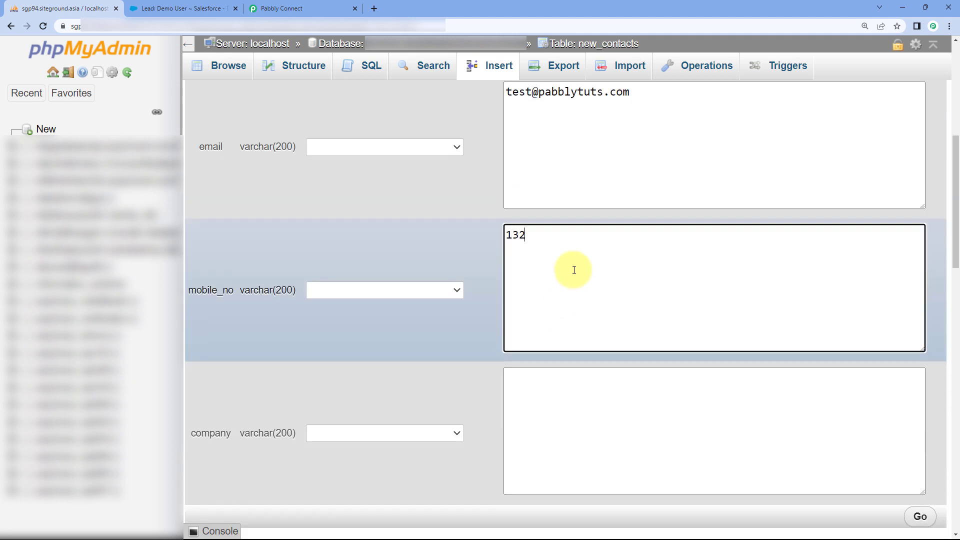
pyautogui.scroll(-2, 574, 270)
pyautogui.click(559, 311)
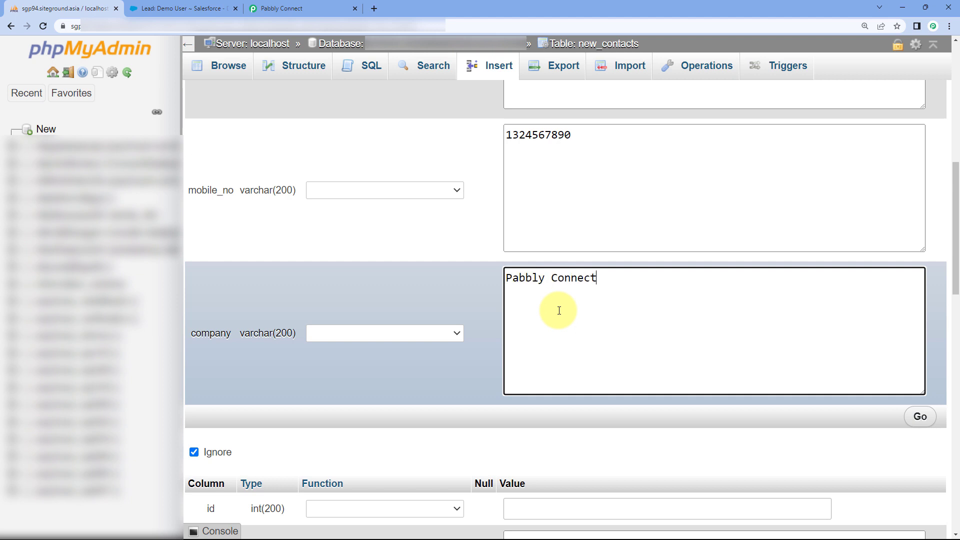
pyautogui.scroll(-1, 921, 368)
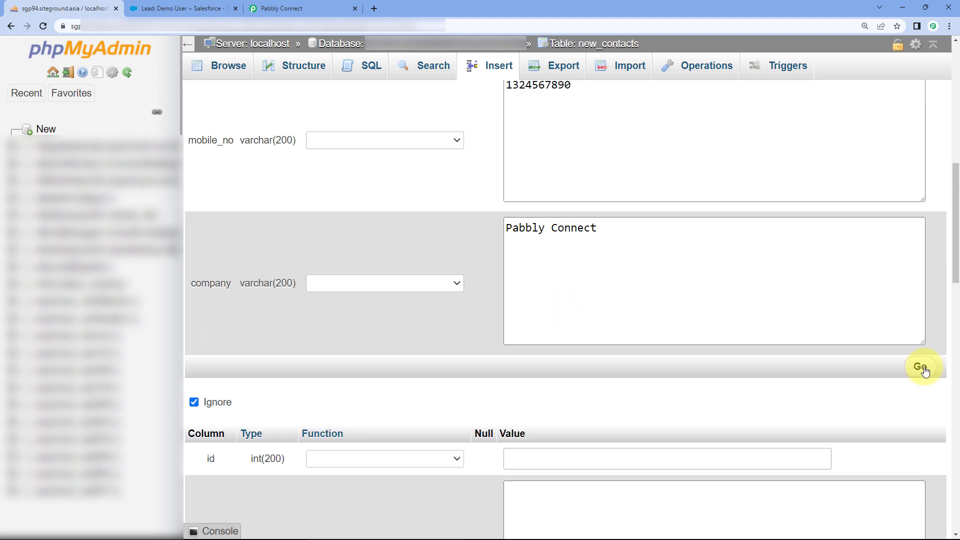
pyautogui.click(922, 368)
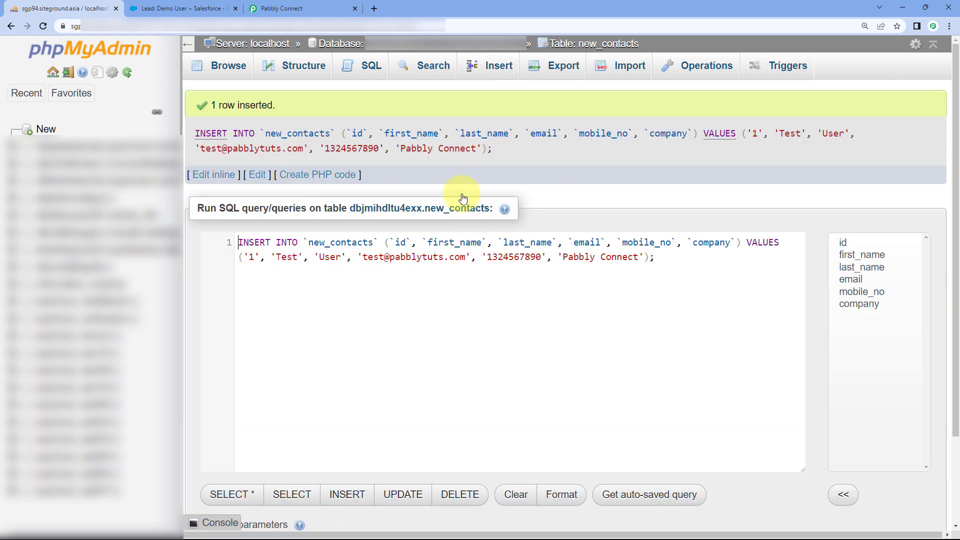
# - Browse new_contacts to confirm the second row, then bring up the Salesforce Leads list
pyautogui.click(230, 65)
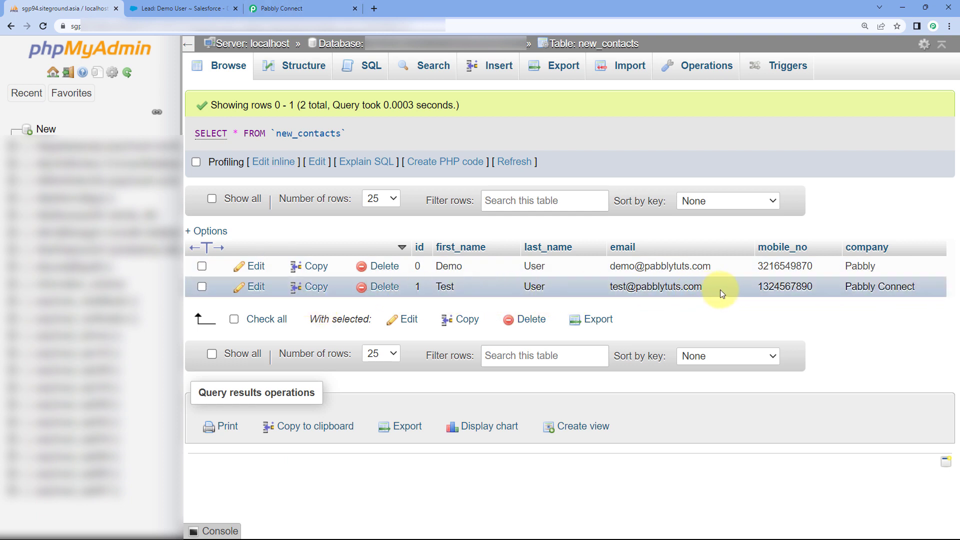
pyautogui.click(180, 8)
pyautogui.scroll(3, 288, 125)
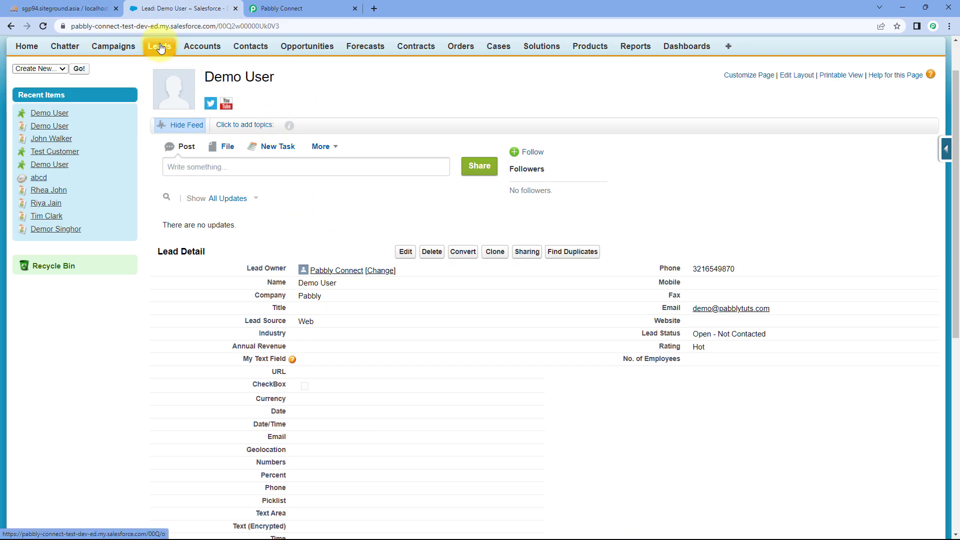
pyautogui.click(159, 45)
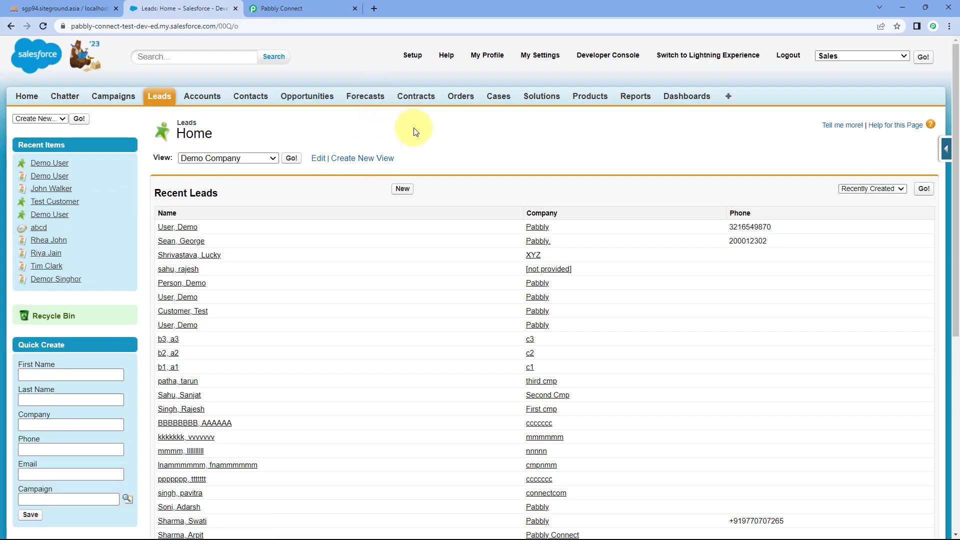
pyautogui.click(287, 8)
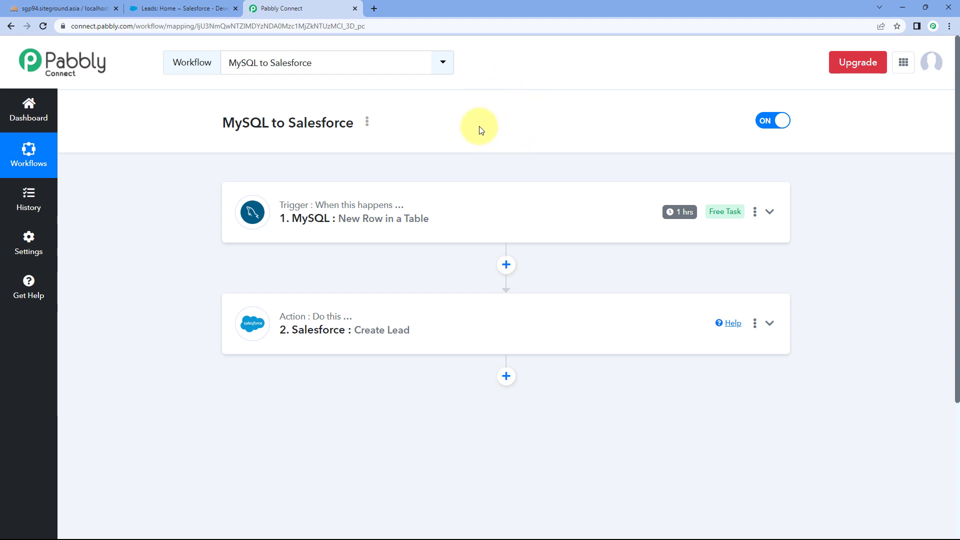
pyautogui.click(205, 5)
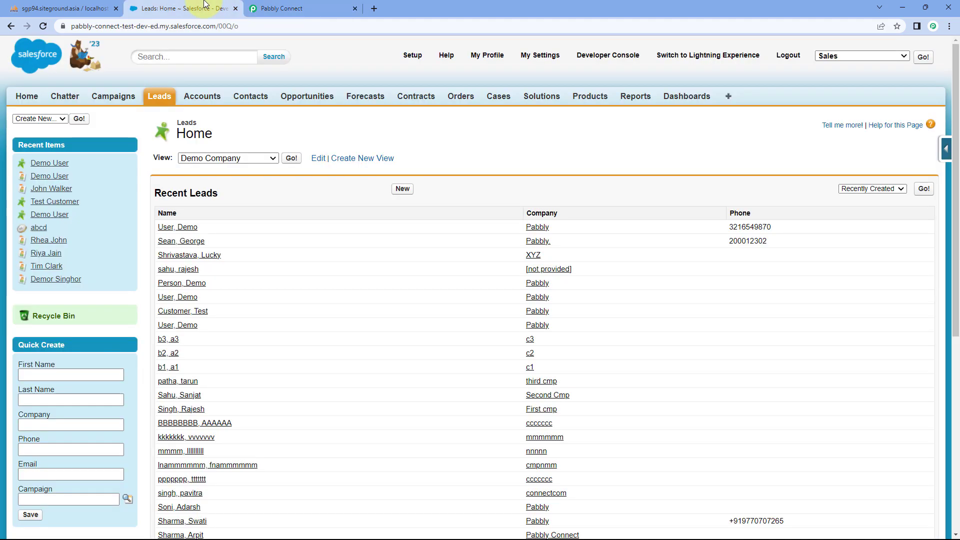
# - Reload Salesforce Leads, open the new Test User lead and compare it with the phpMyAdmin row
pyautogui.click(43, 27)
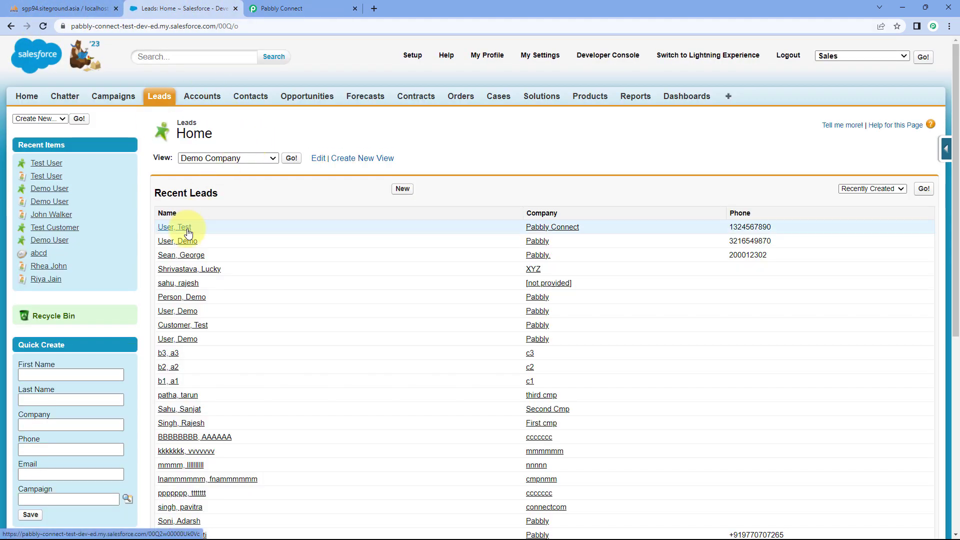
pyautogui.click(189, 226)
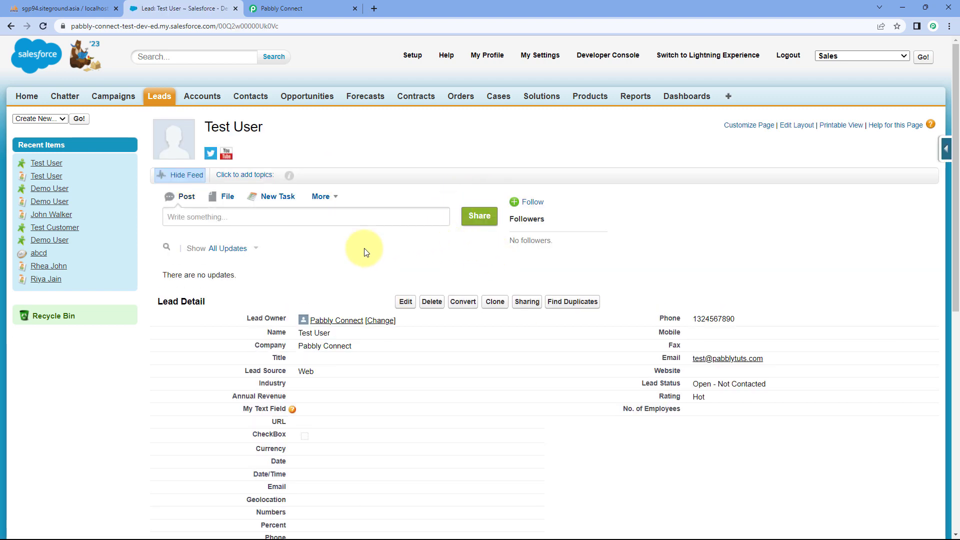
pyautogui.scroll(-1, 364, 251)
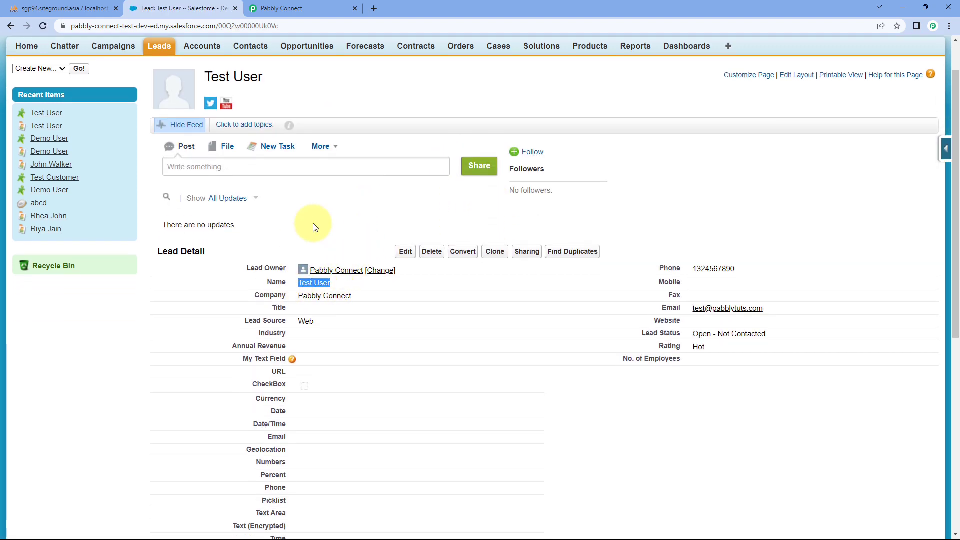
pyautogui.click(65, 9)
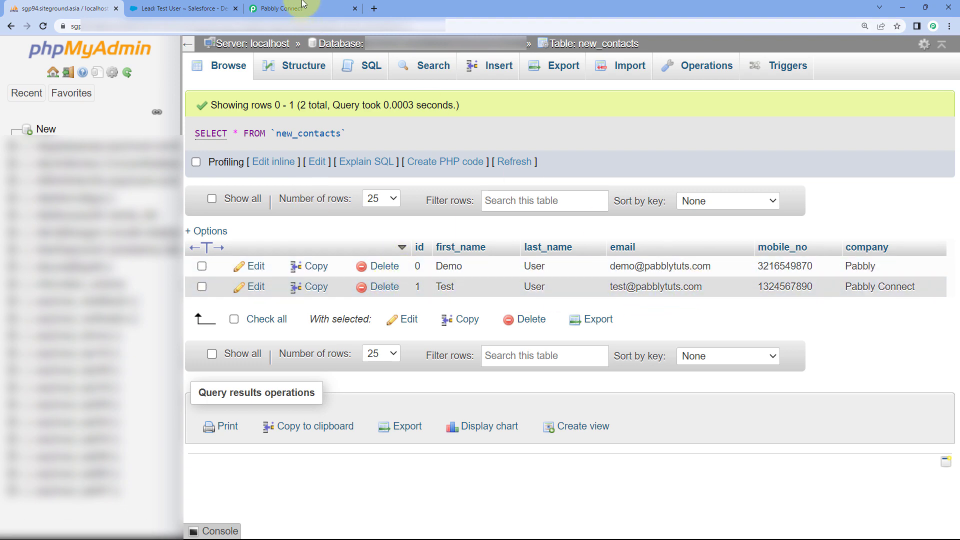
pyautogui.click(200, 8)
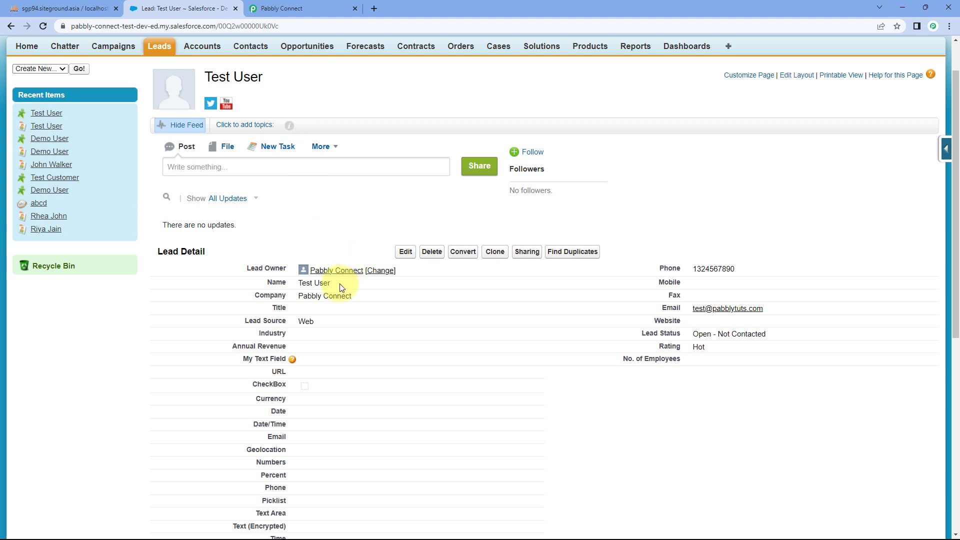
# - Verify the lead's Name, Company, Phone and Email values, then return to Pabbly Connect
pyautogui.moveTo(339, 284); pyautogui.dragTo(297, 281)
pyautogui.moveTo(356, 296); pyautogui.dragTo(300, 321)
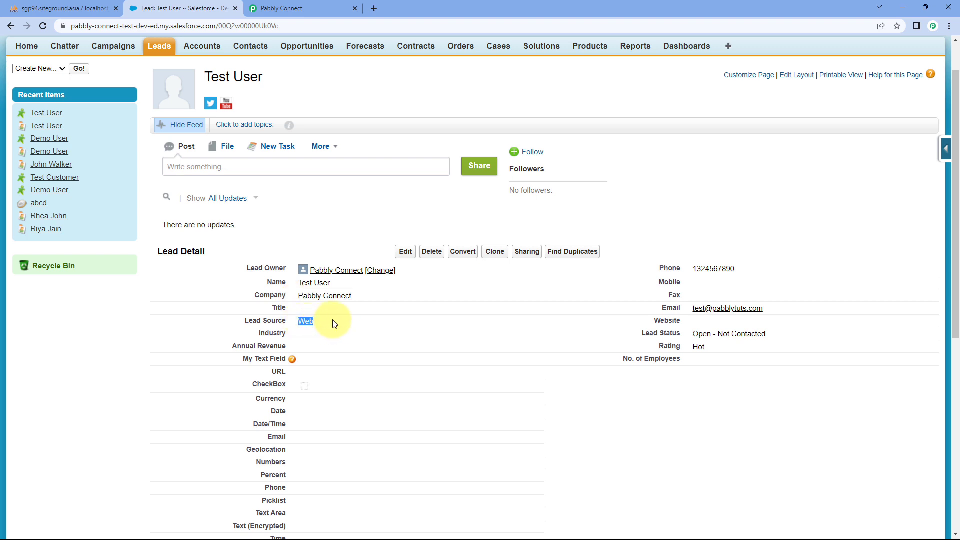
pyautogui.moveTo(736, 269); pyautogui.dragTo(678, 269)
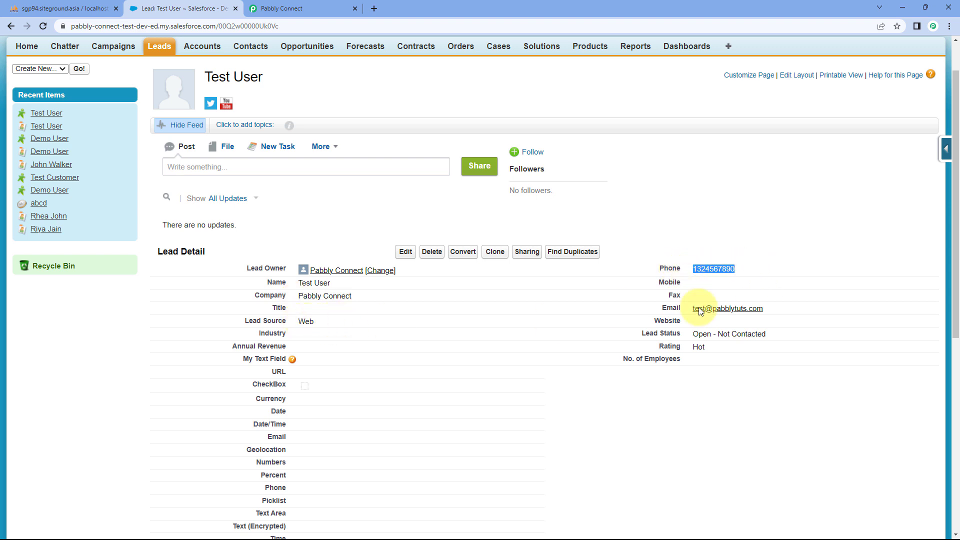
pyautogui.moveTo(764, 309); pyautogui.dragTo(701, 317)
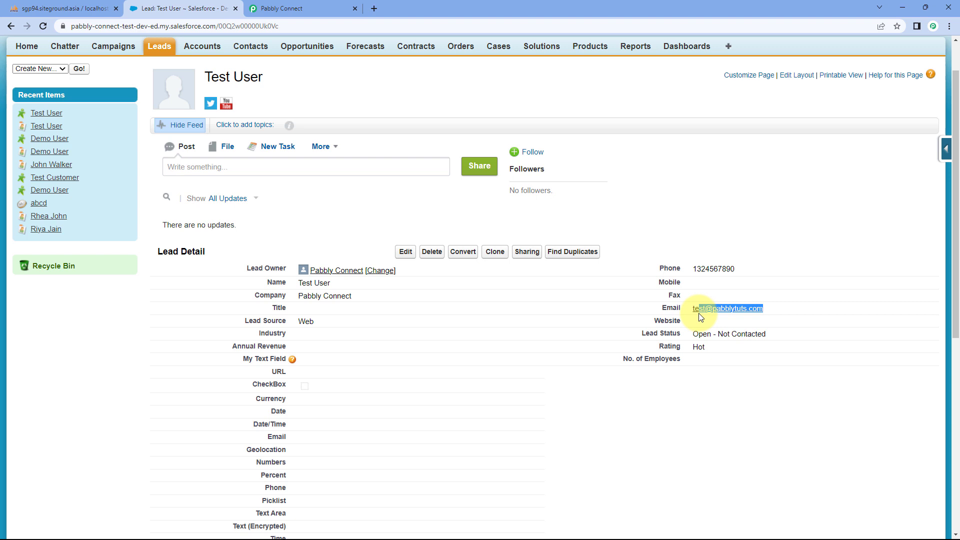
pyautogui.click(626, 257)
pyautogui.click(300, 9)
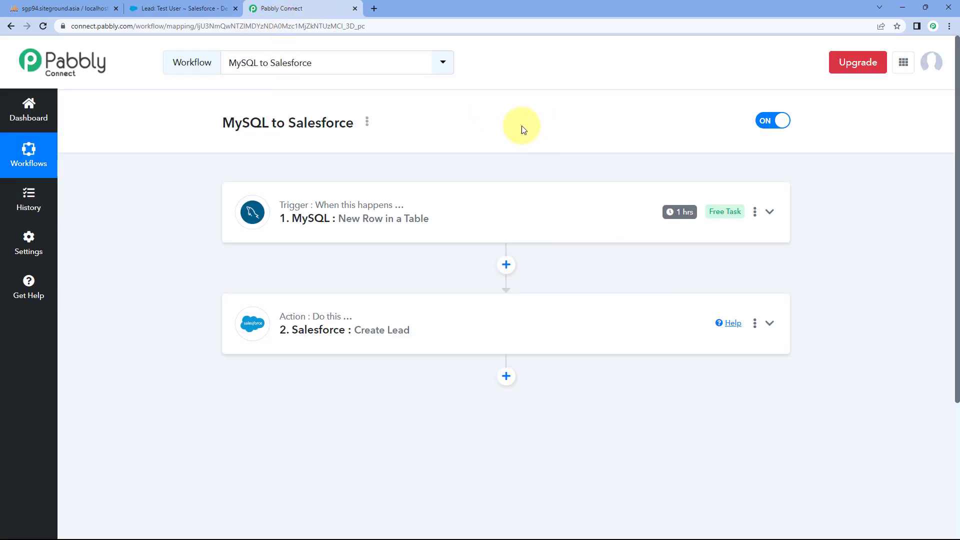